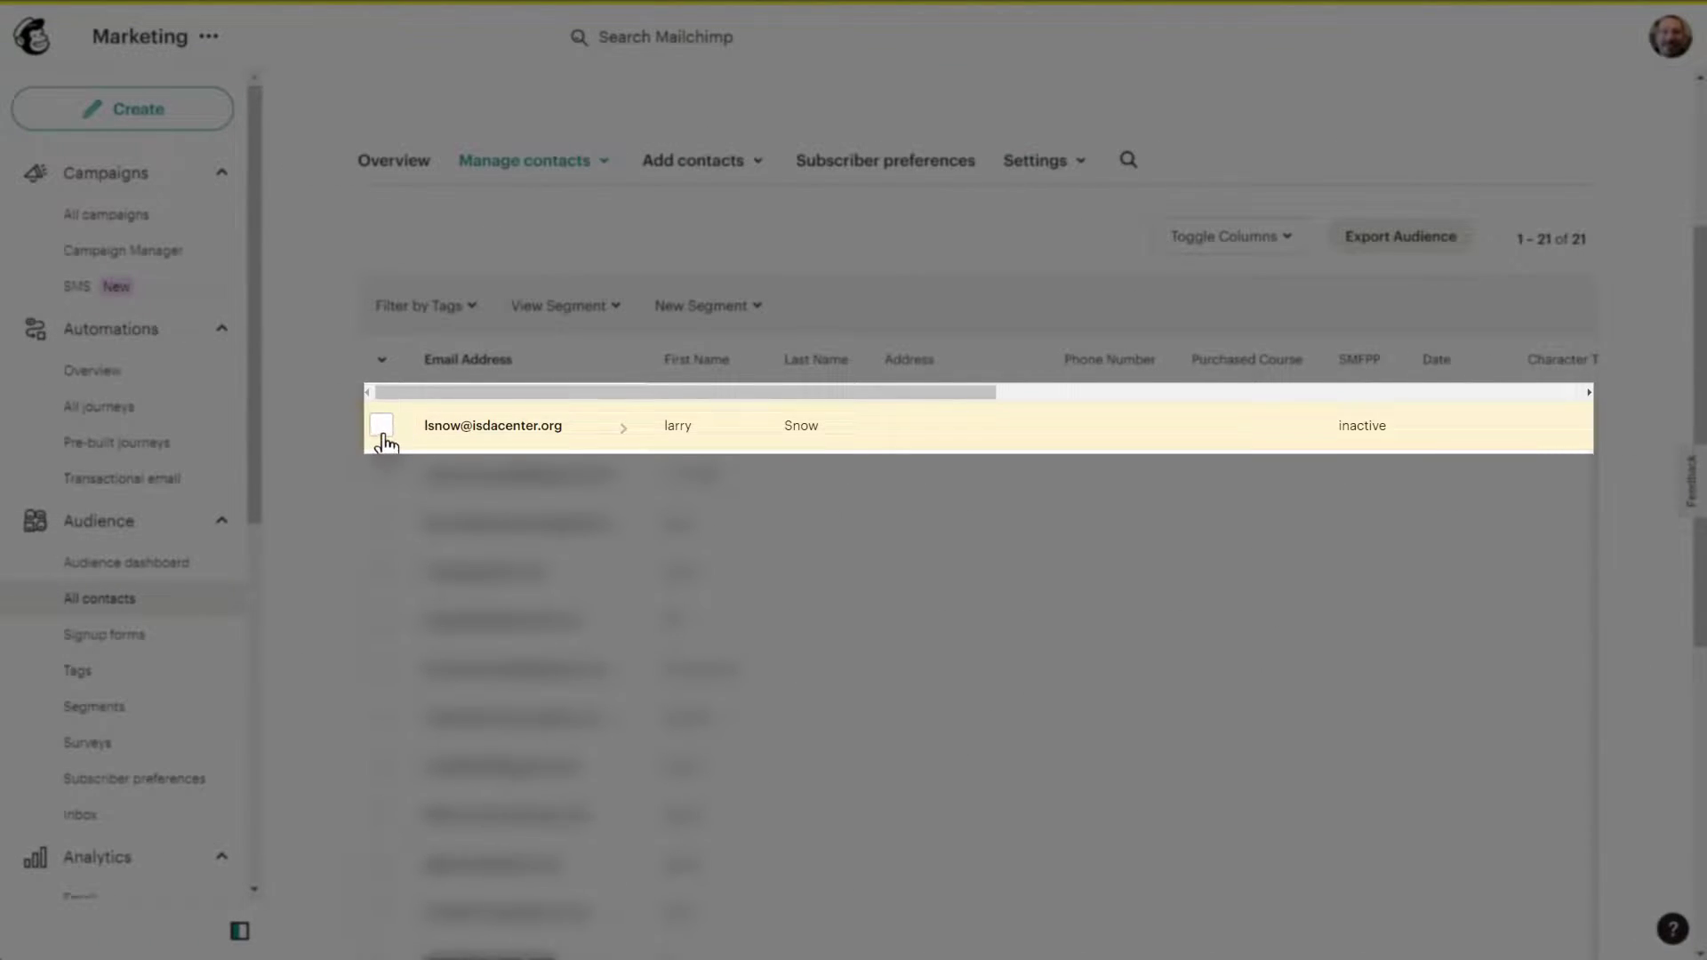
Step: Resubscribe the selected unsubscribed contact through bulk Actions and confirm it
left_click(387, 427)
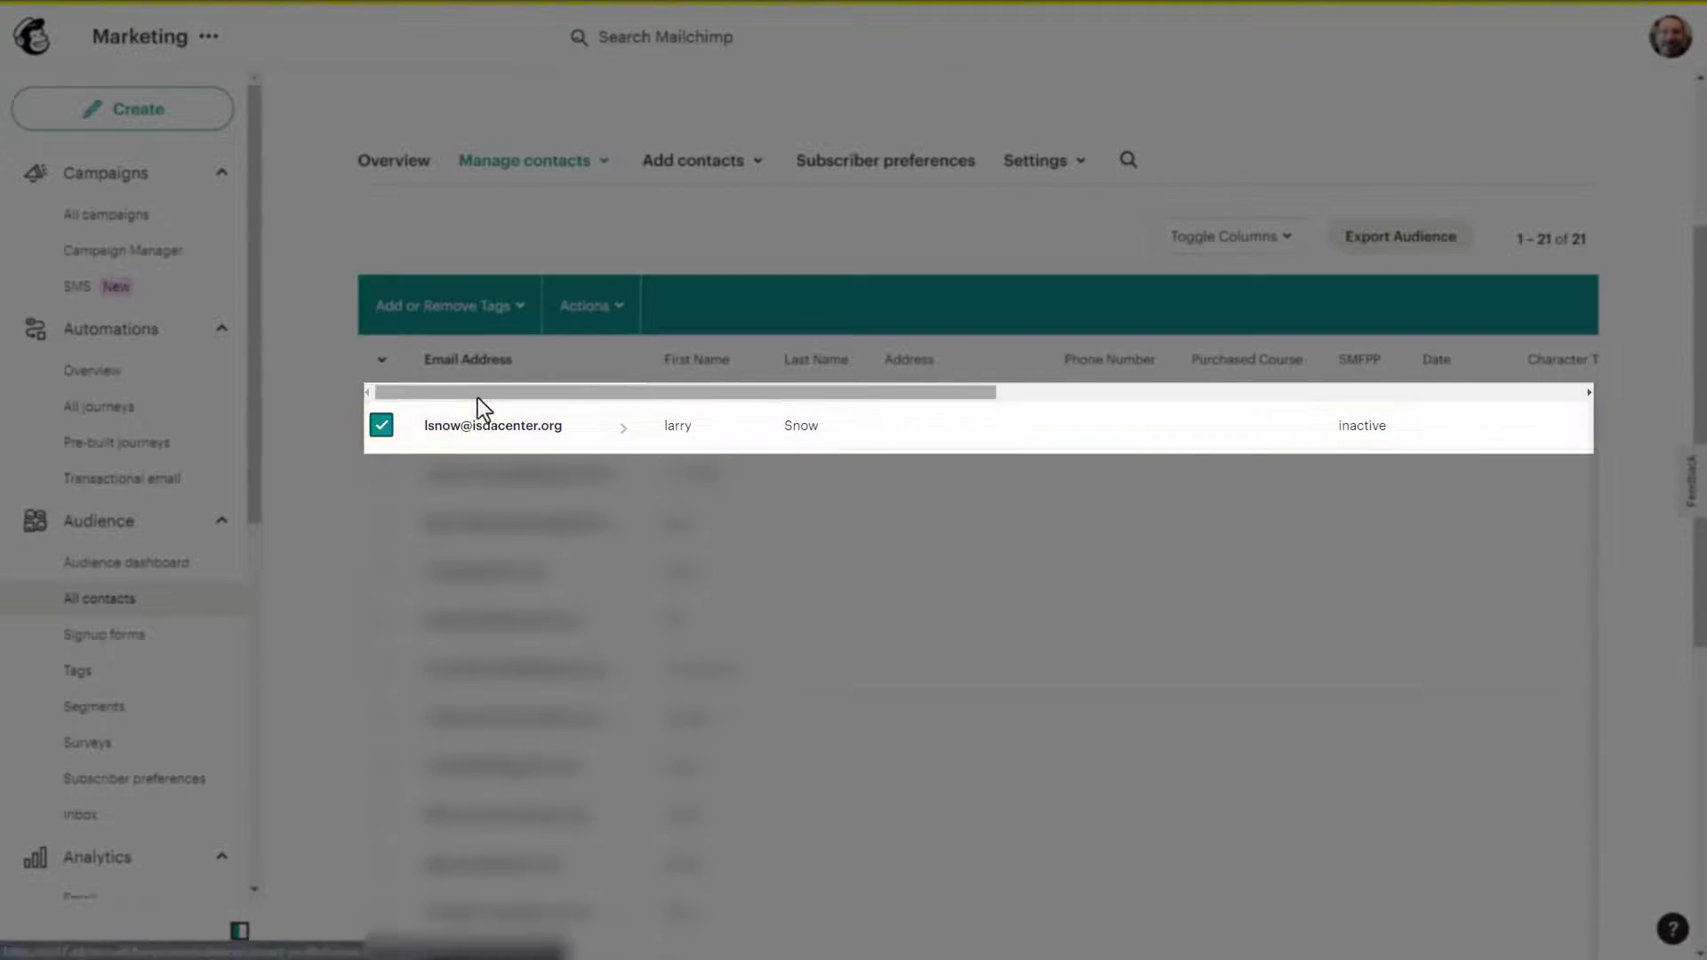
left_click_drag(477, 392, 1042, 390)
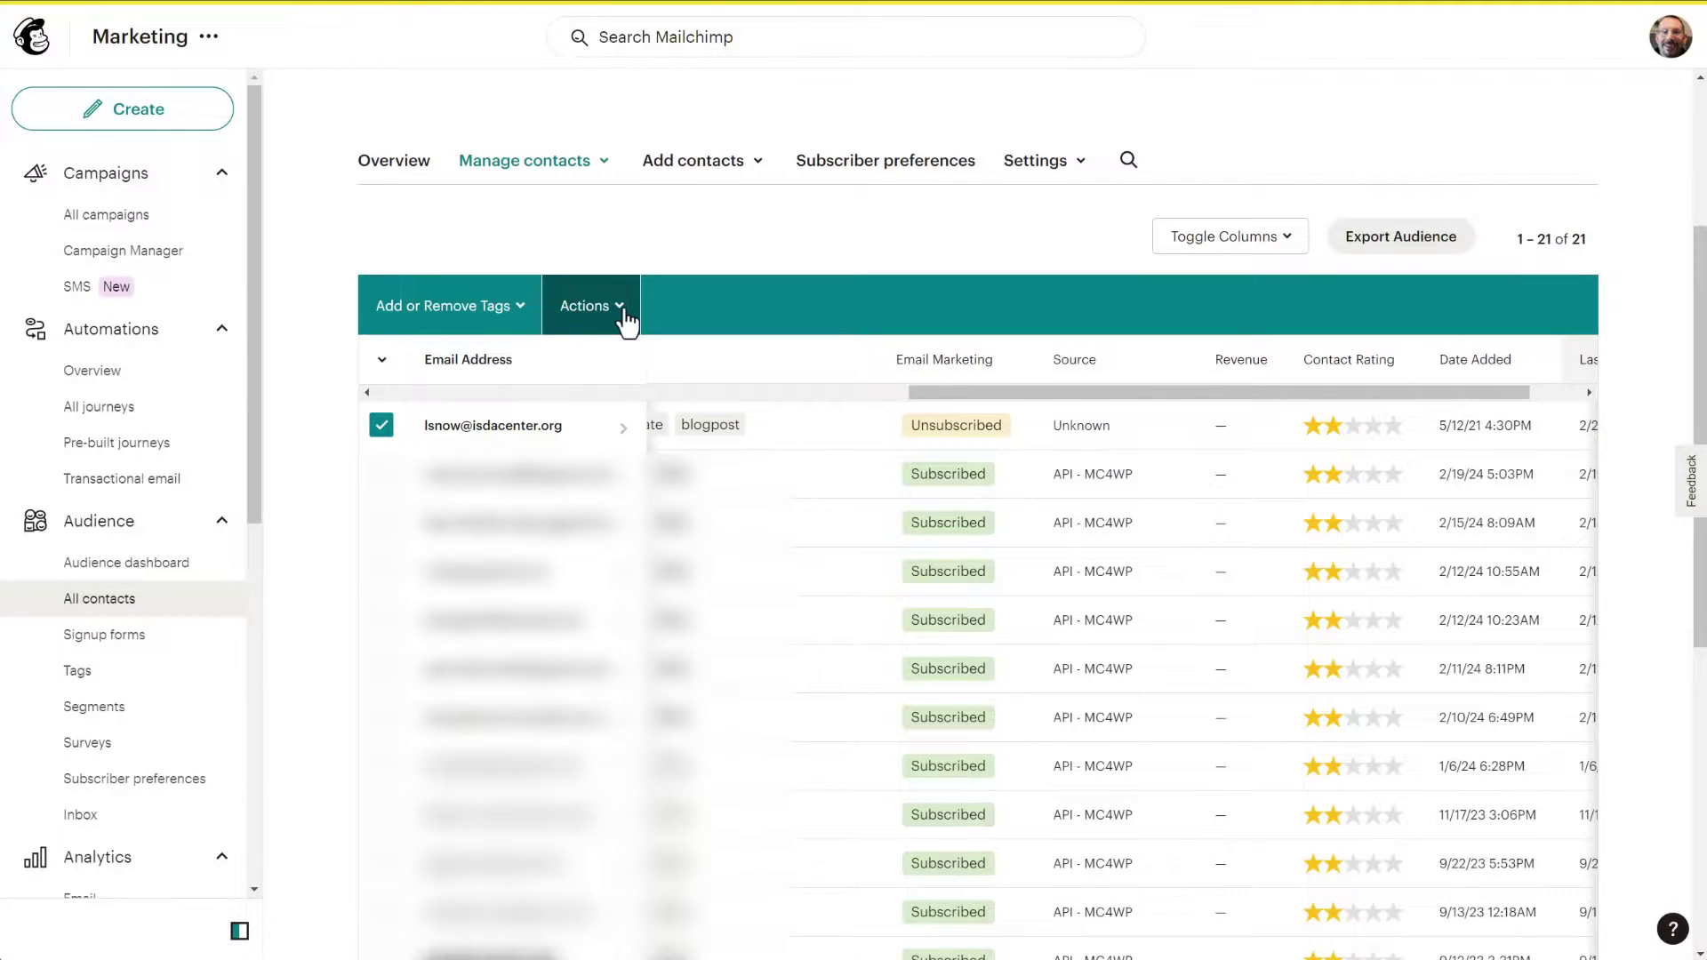
left_click(625, 311)
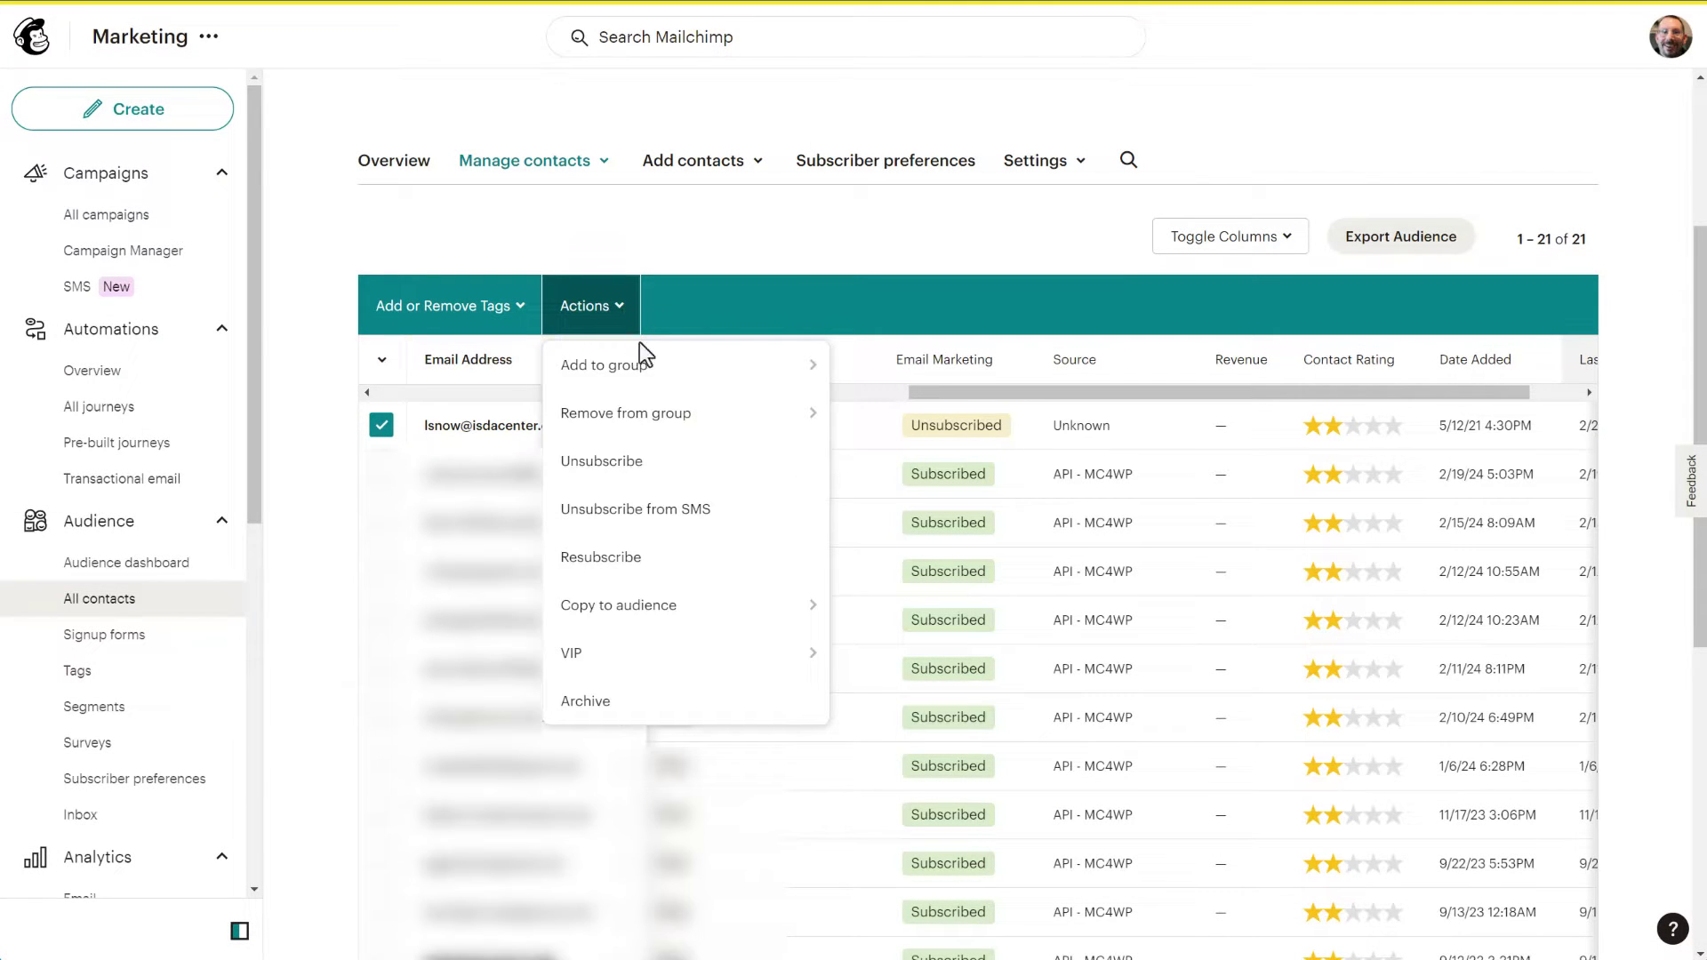
left_click(616, 560)
left_click(733, 591)
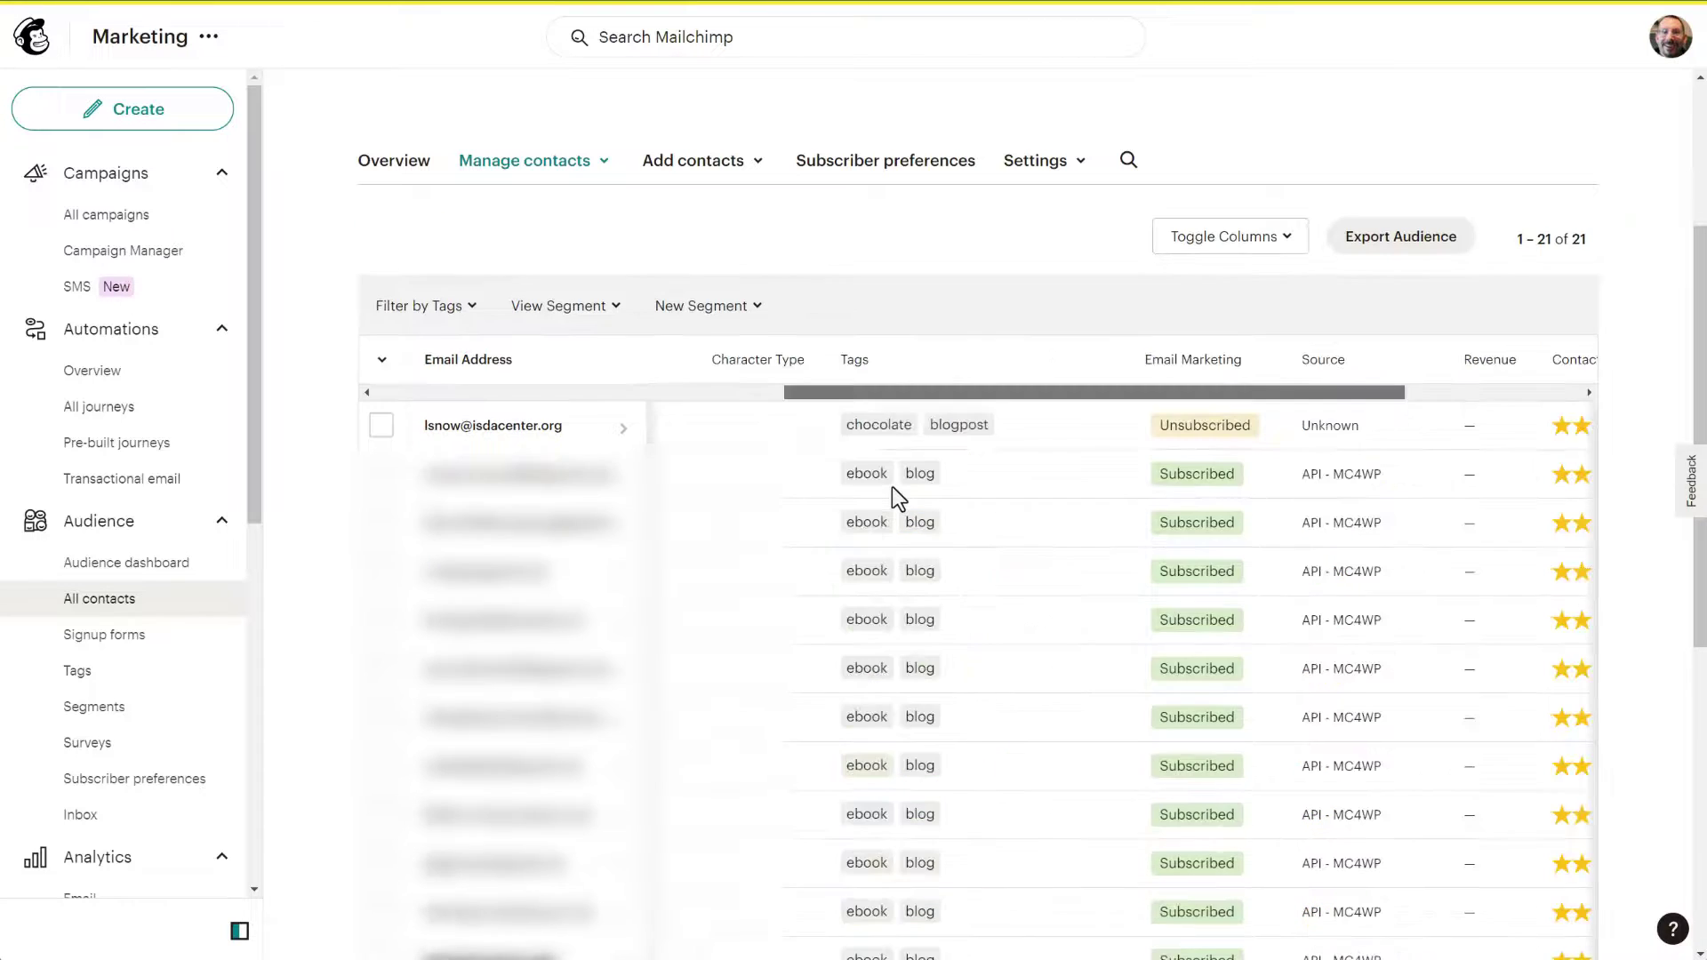
left_click_drag(840, 392, 414, 398)
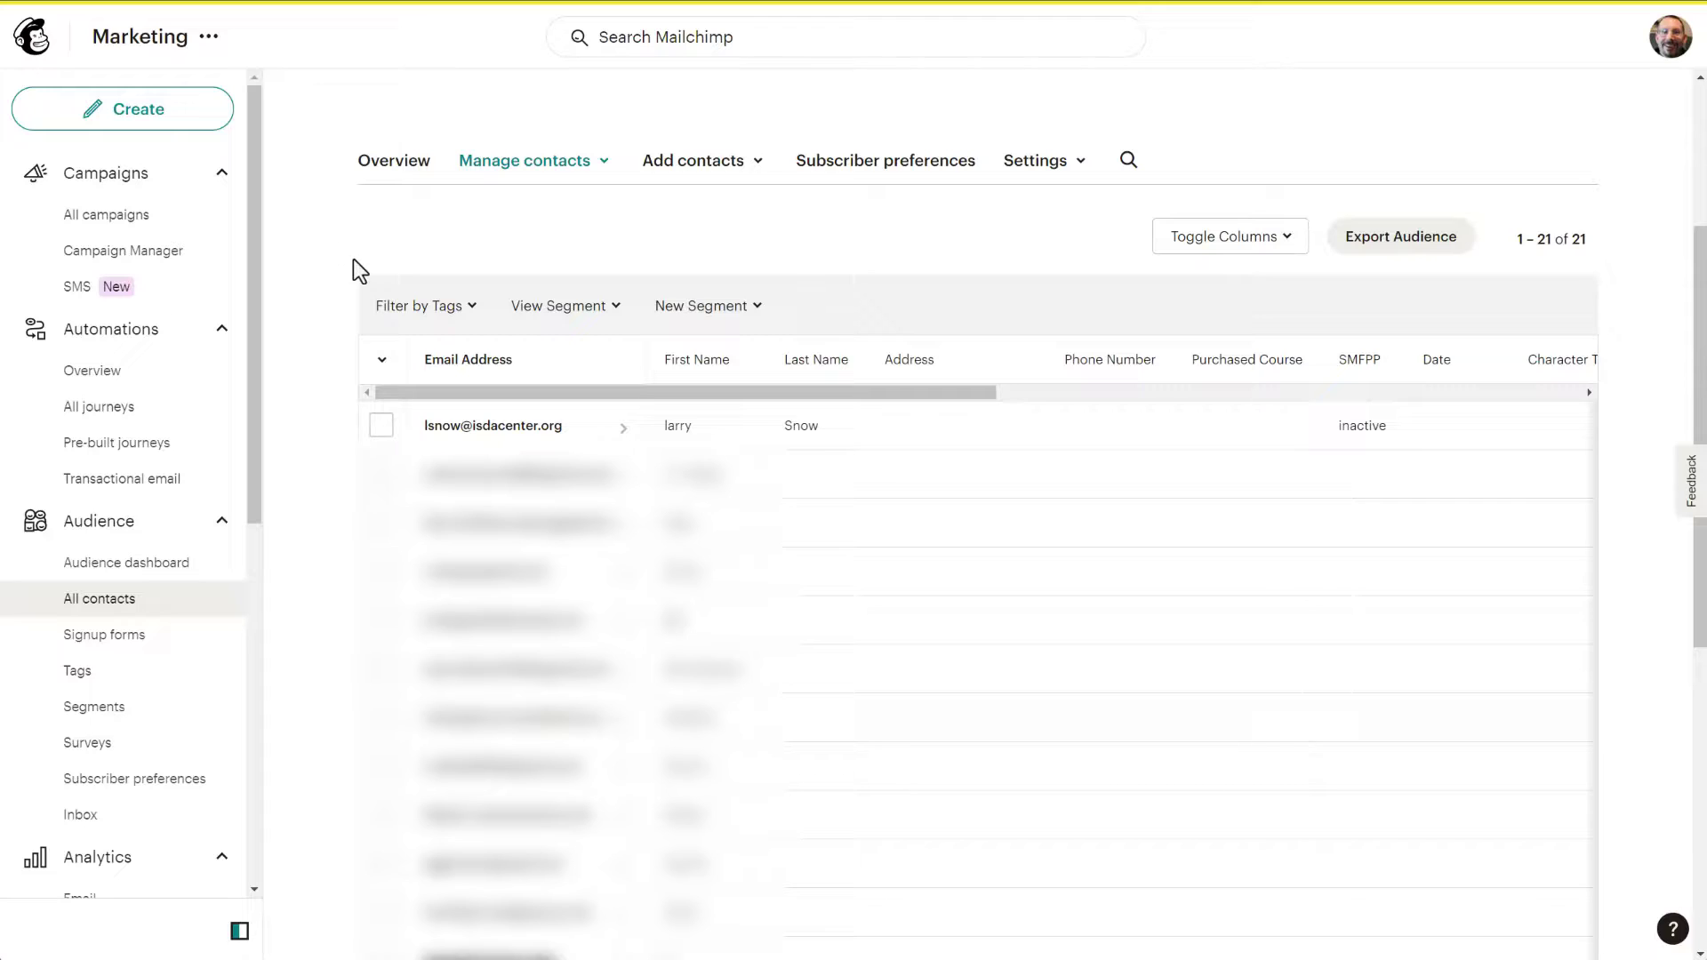
Step: Open the signup form's Form builder and select its Signup form URL for visiting
scroll(125, 484, "down", 2)
left_click(127, 465)
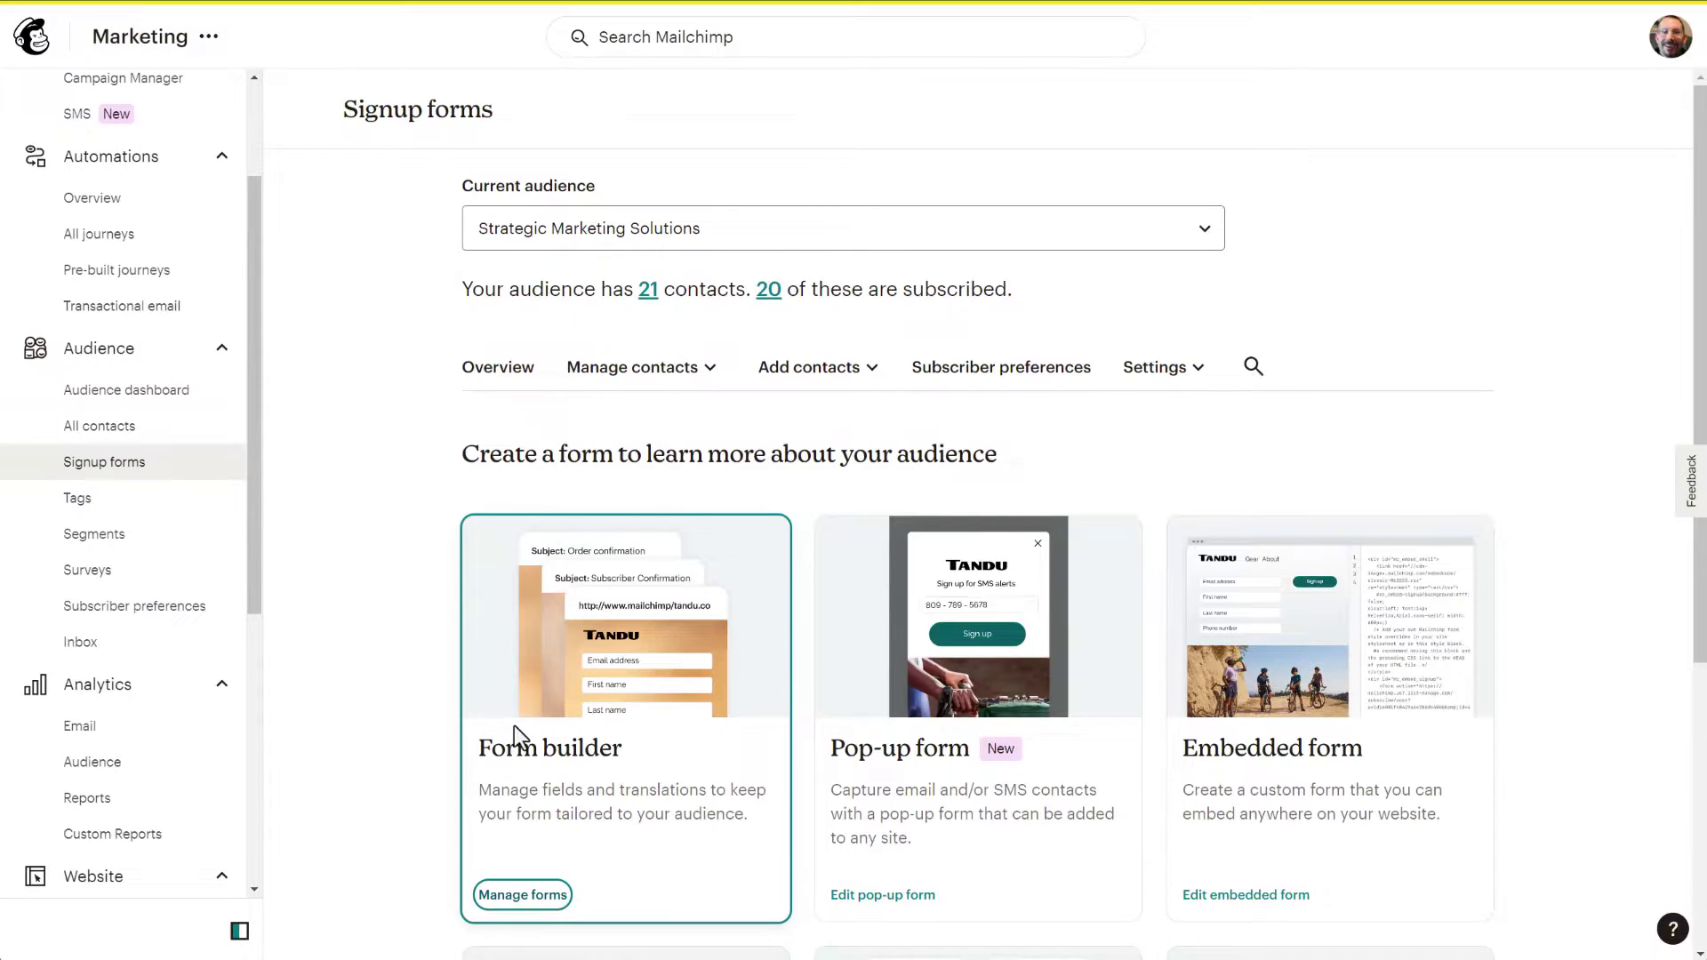
left_click(513, 727)
left_click_drag(579, 539, 313, 541)
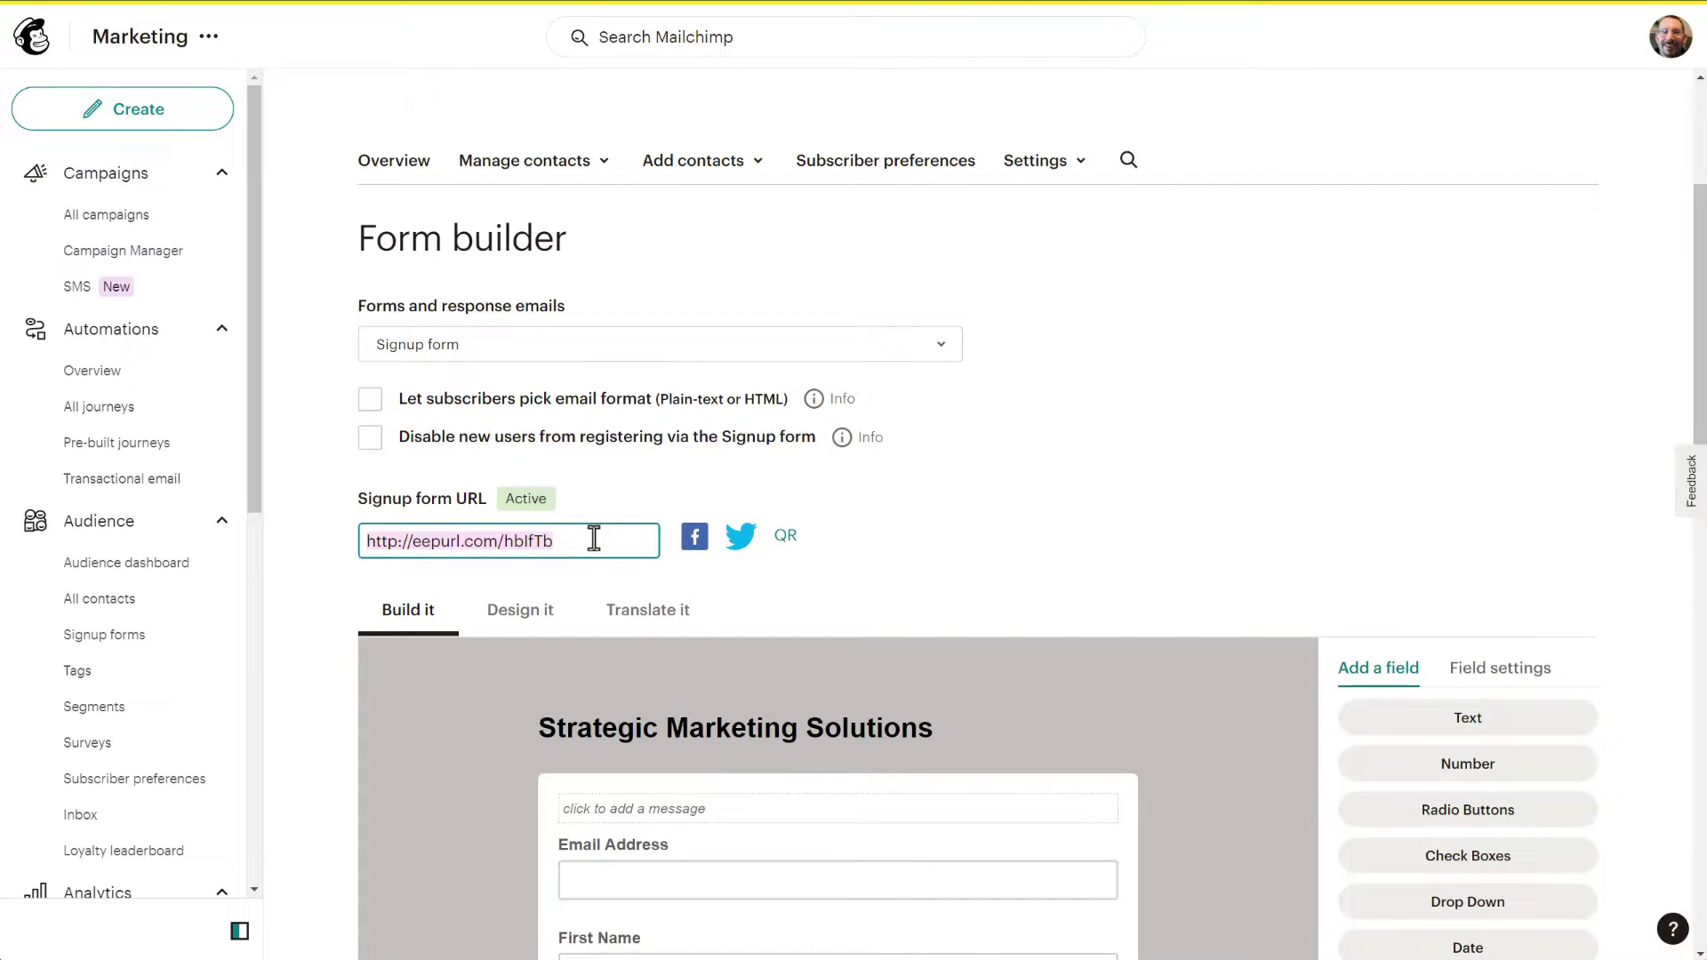
right_click(516, 539)
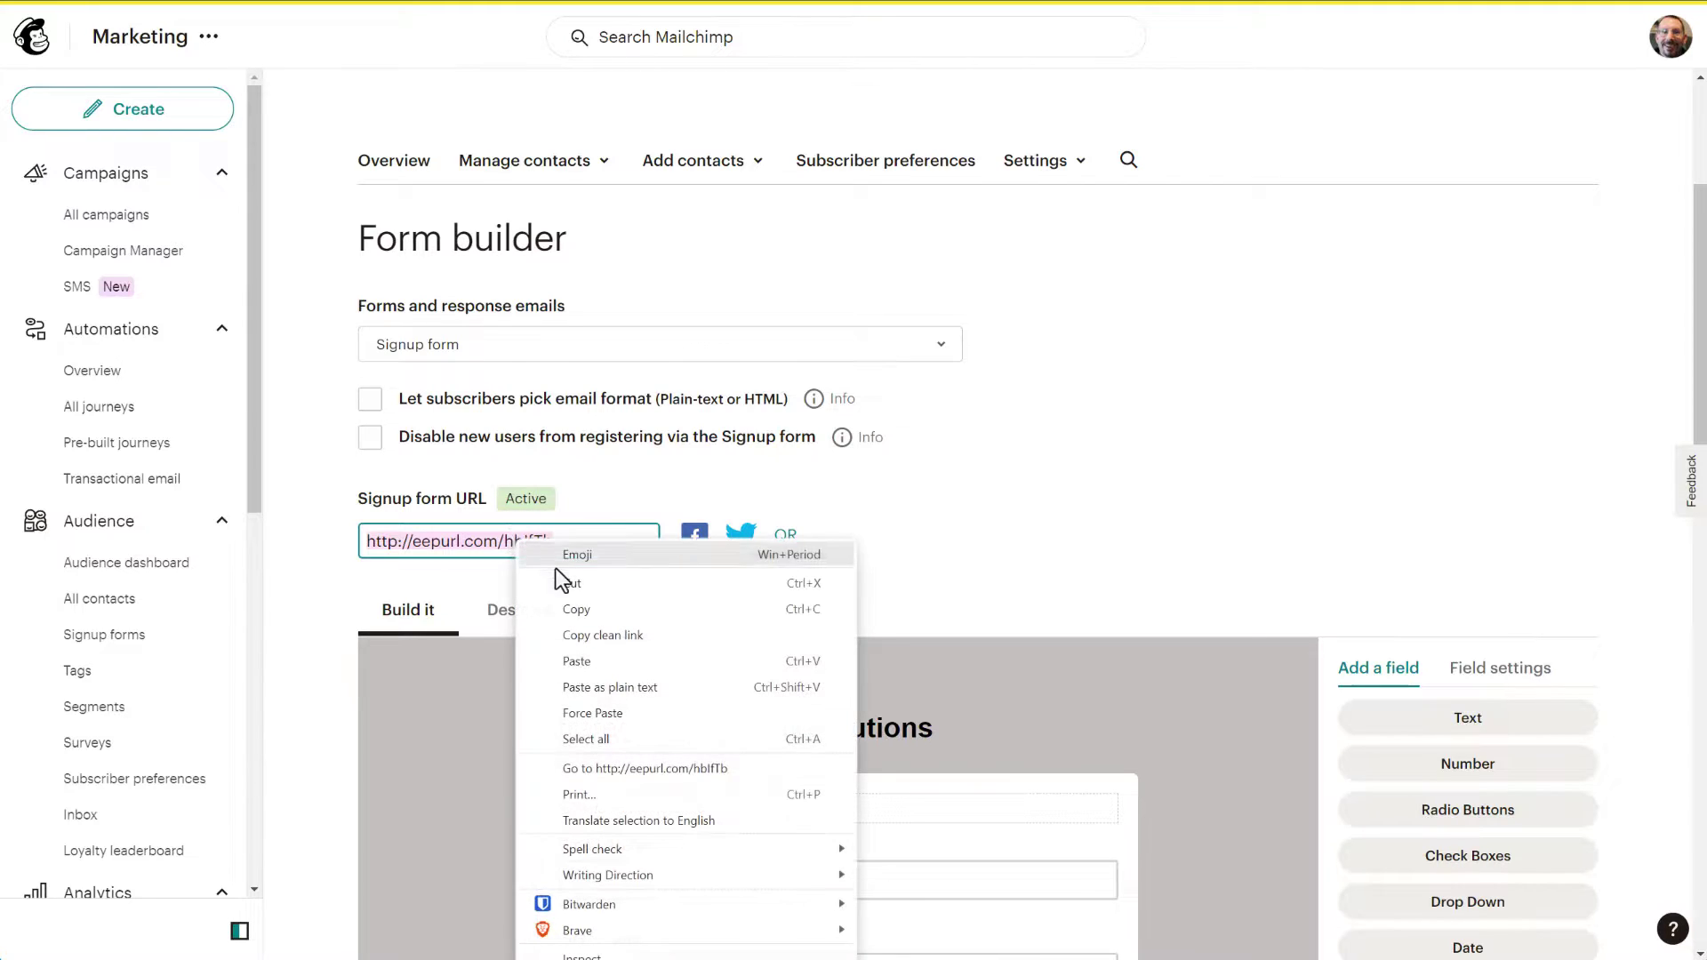
Step: Submit the contact's email on the public signup form, passing reCAPTCHA, to reach Thank you
left_click(707, 768)
left_click(629, 210)
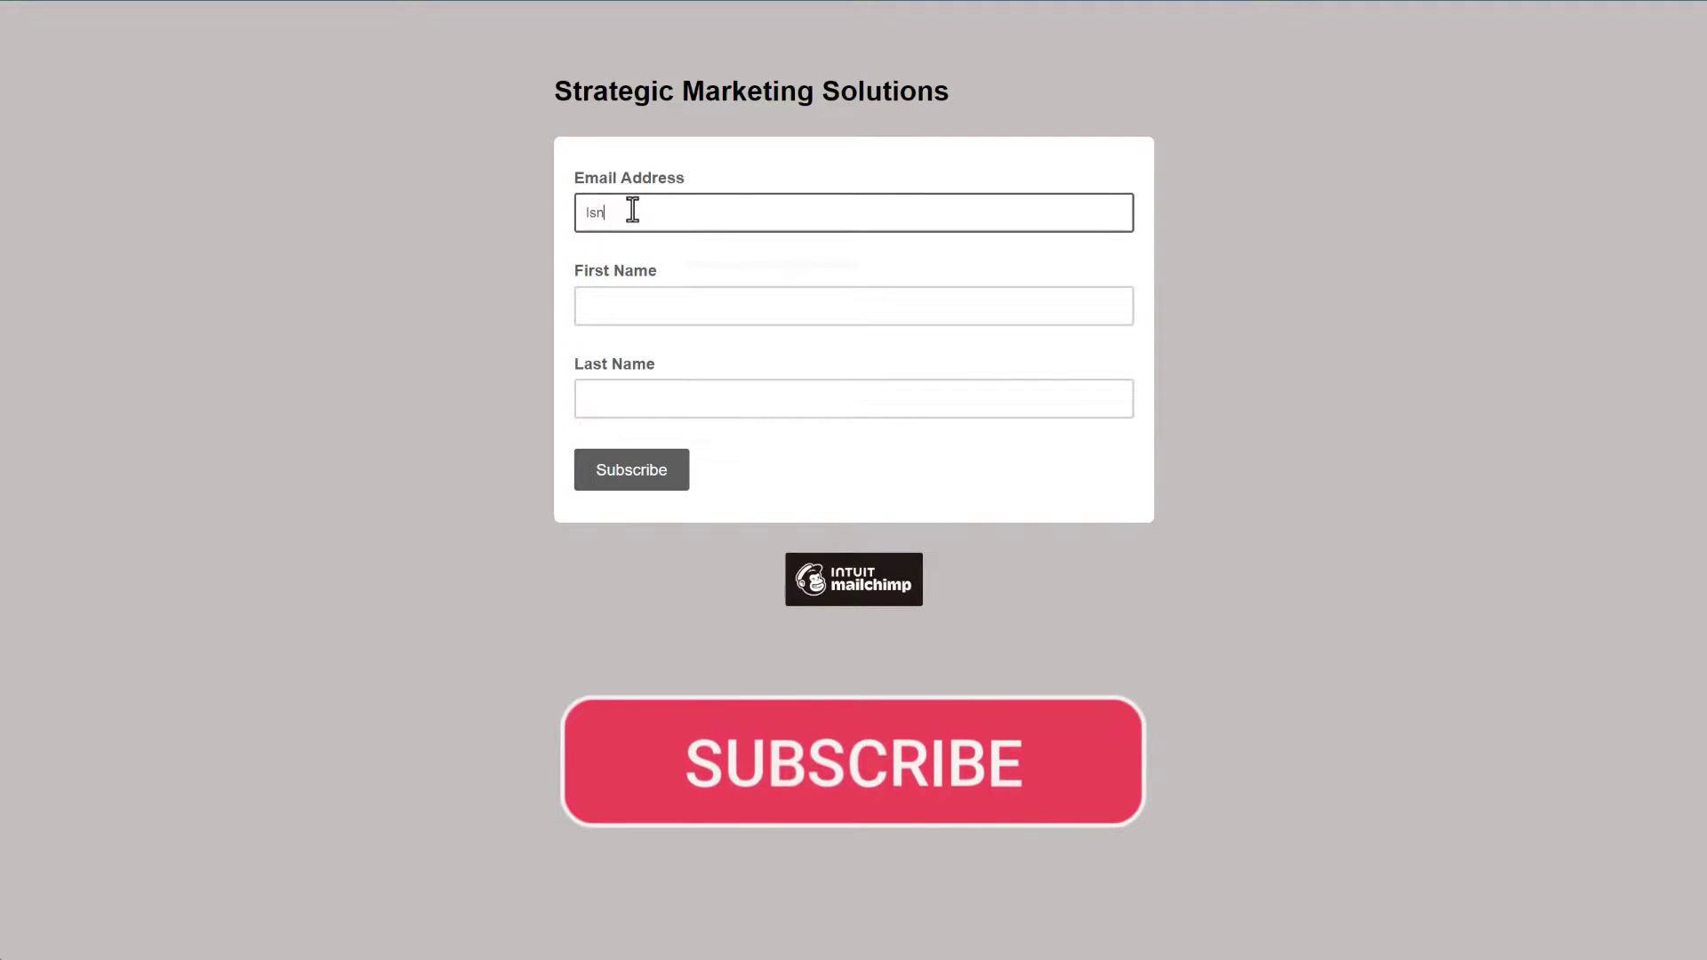
left_click(633, 480)
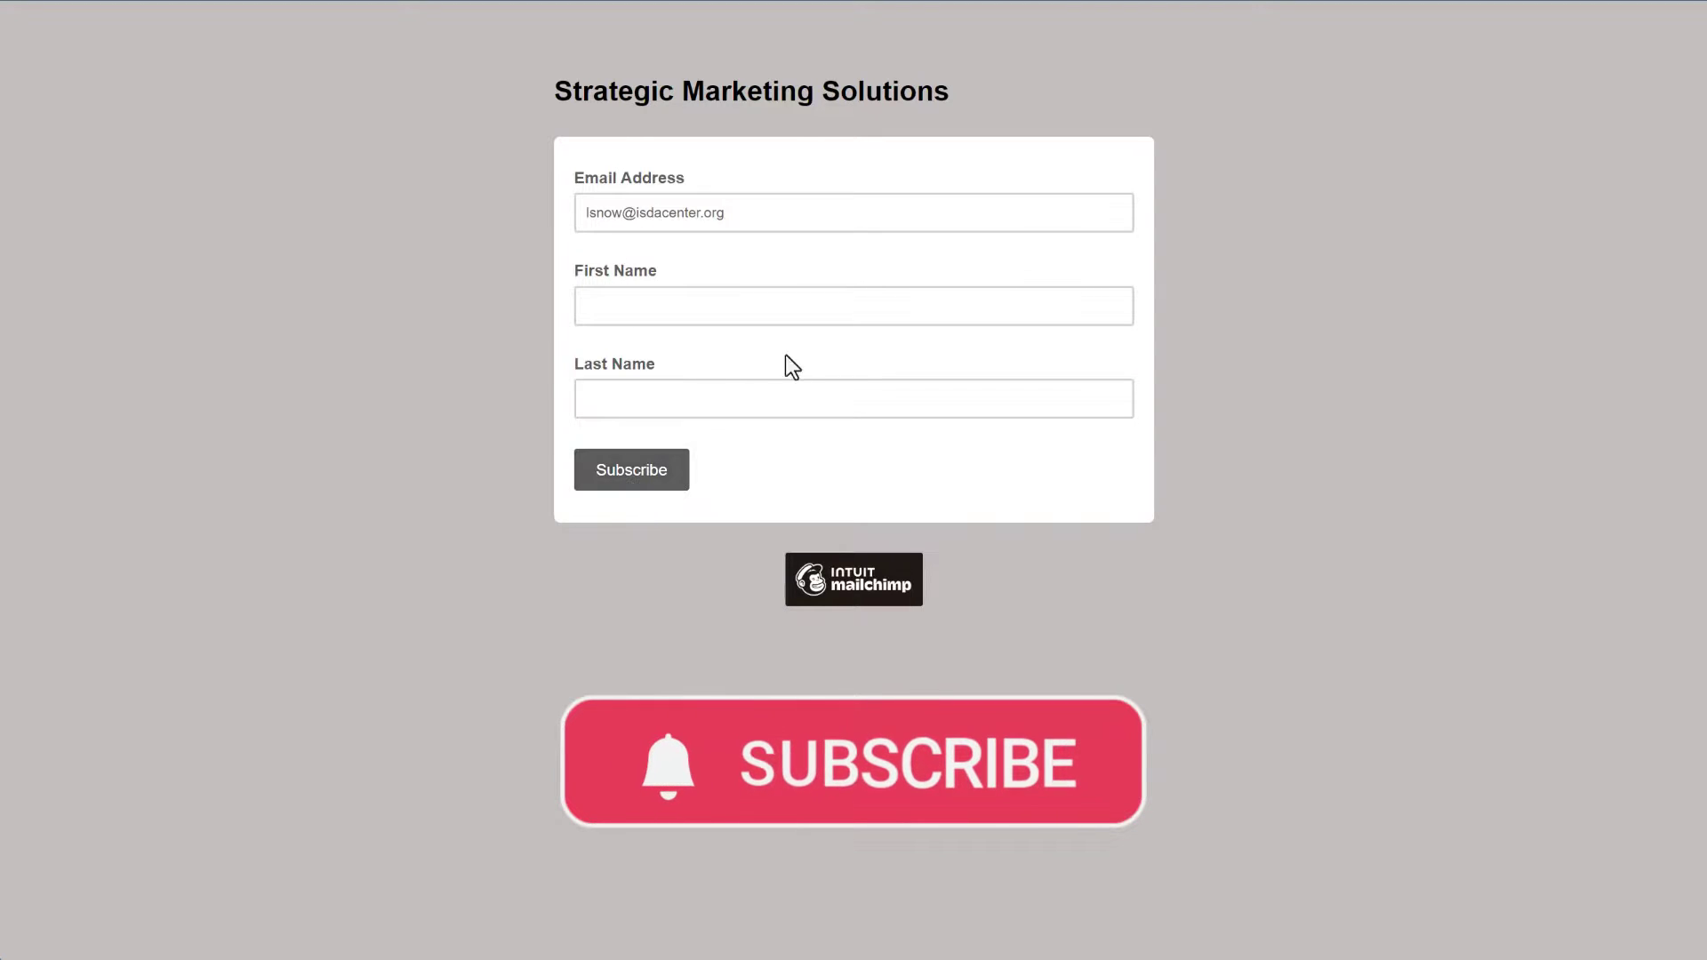
left_click(600, 305)
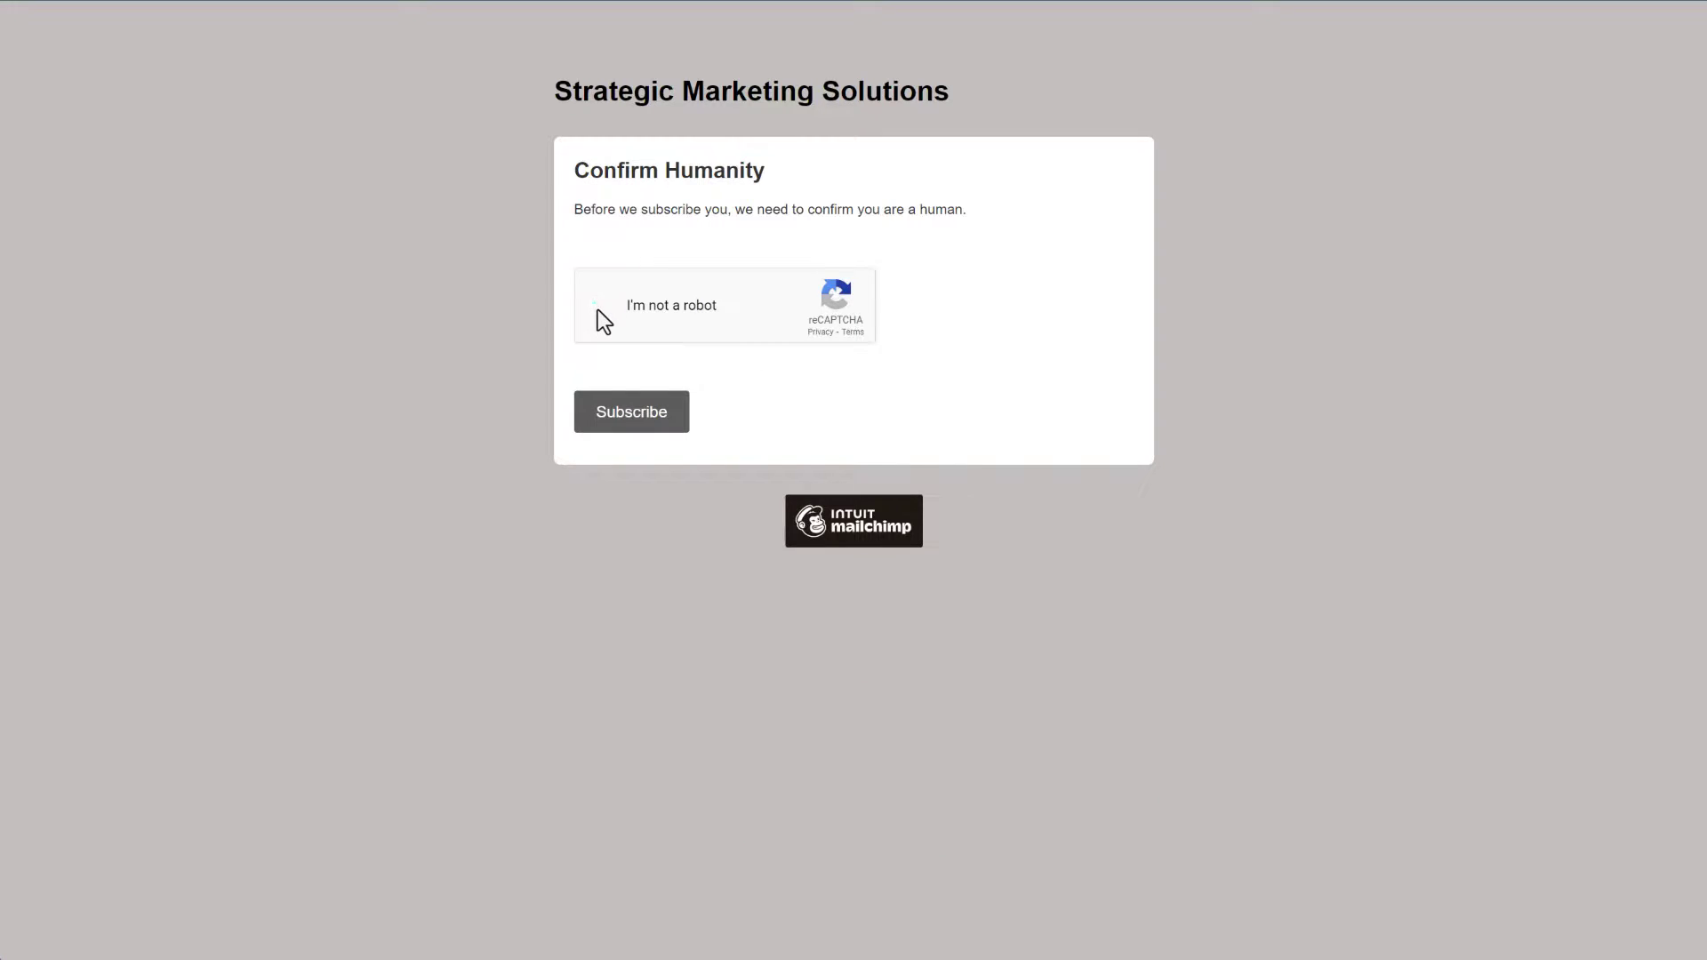
left_click(638, 420)
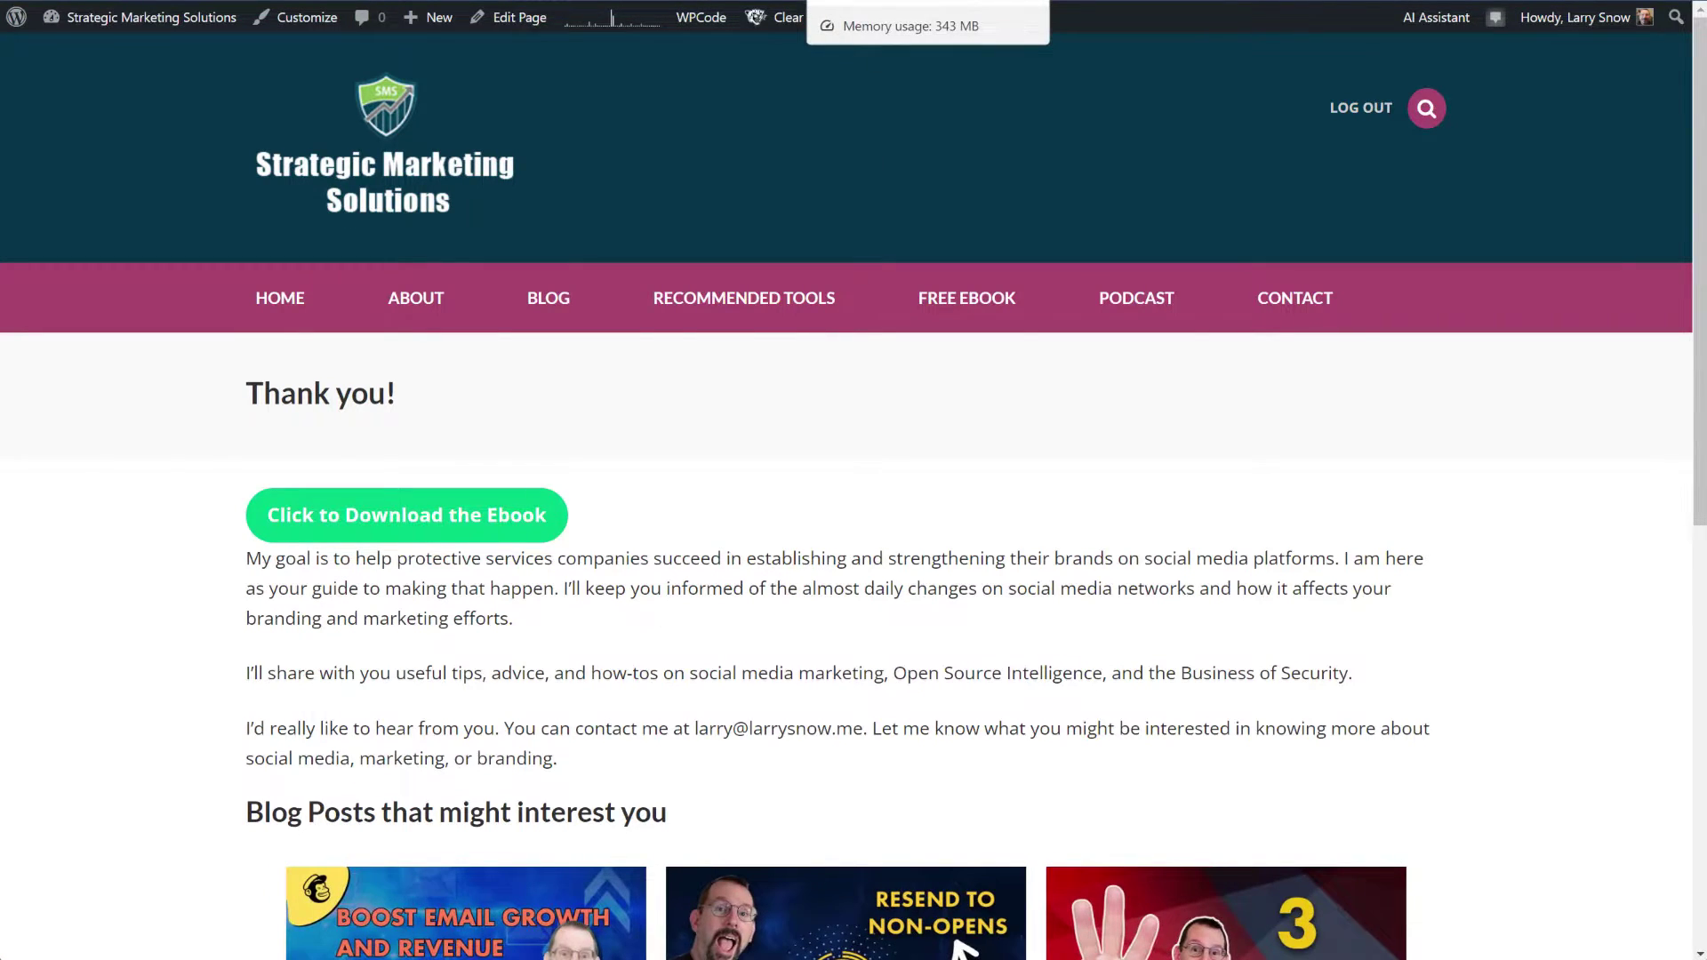
Step: Return to Mailchimp and bring up the 14-contact audience's full contacts table
key("ctrl+Tab")
left_click(126, 561)
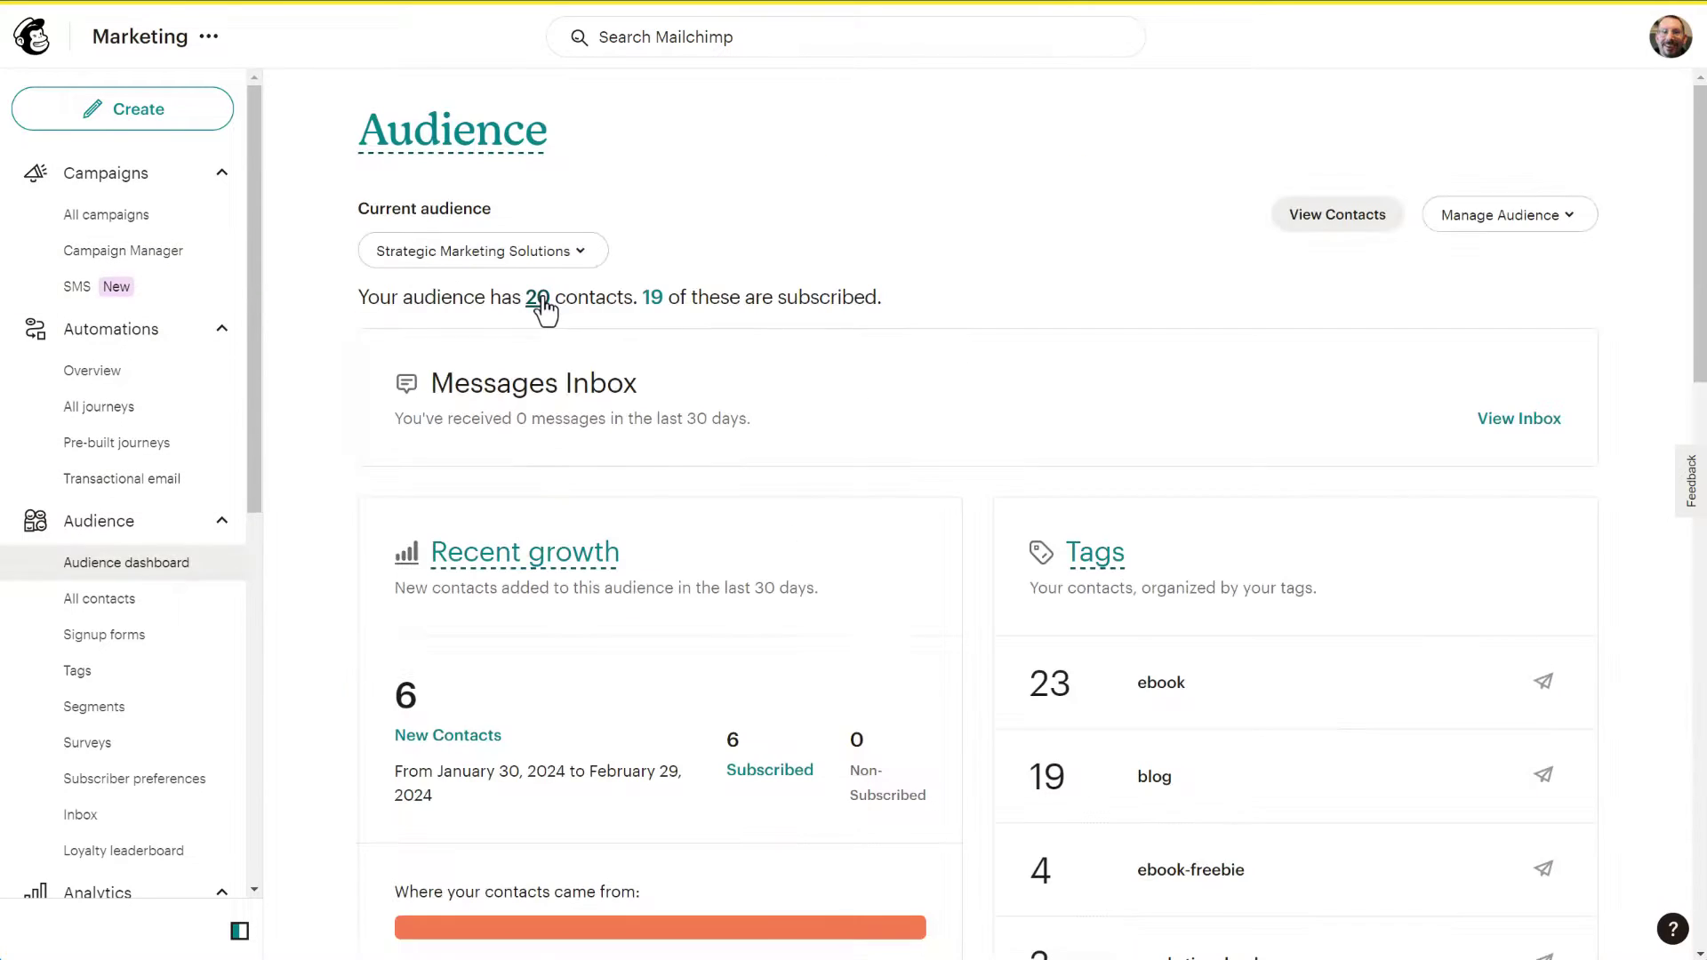
left_click(538, 299)
left_click_drag(578, 692, 972, 691)
left_click(381, 725)
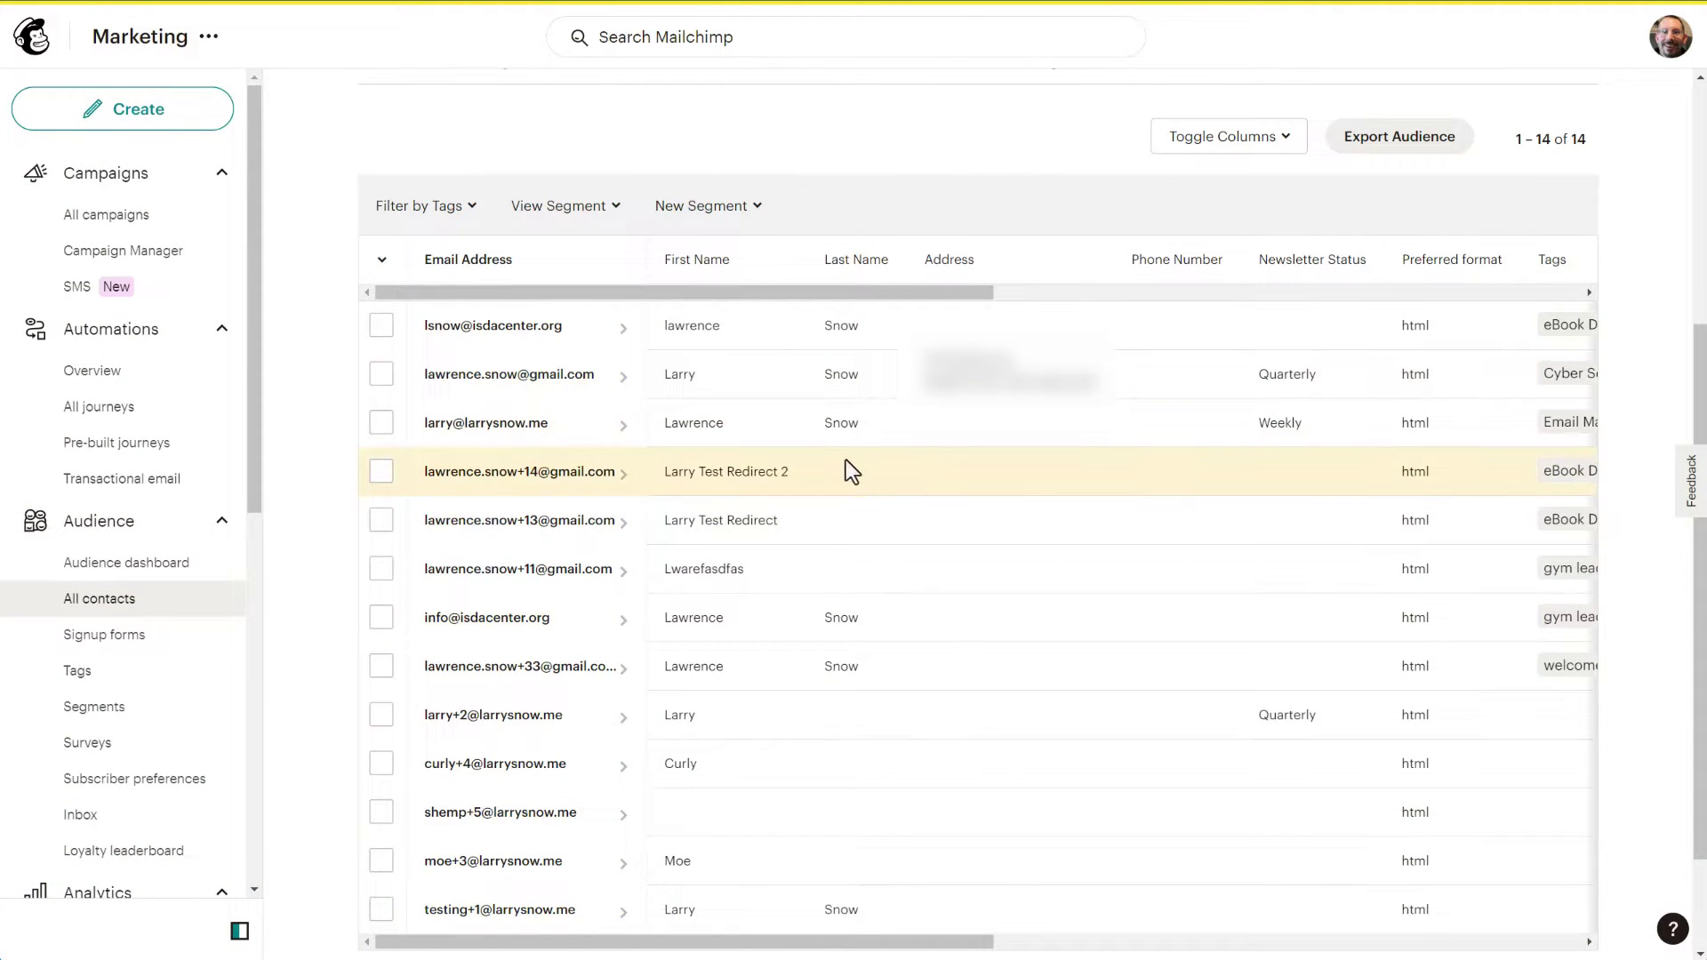
Step: Check one test contact and unsubscribe it via Actions > Unsubscribe, confirming the prompt
left_click(383, 620)
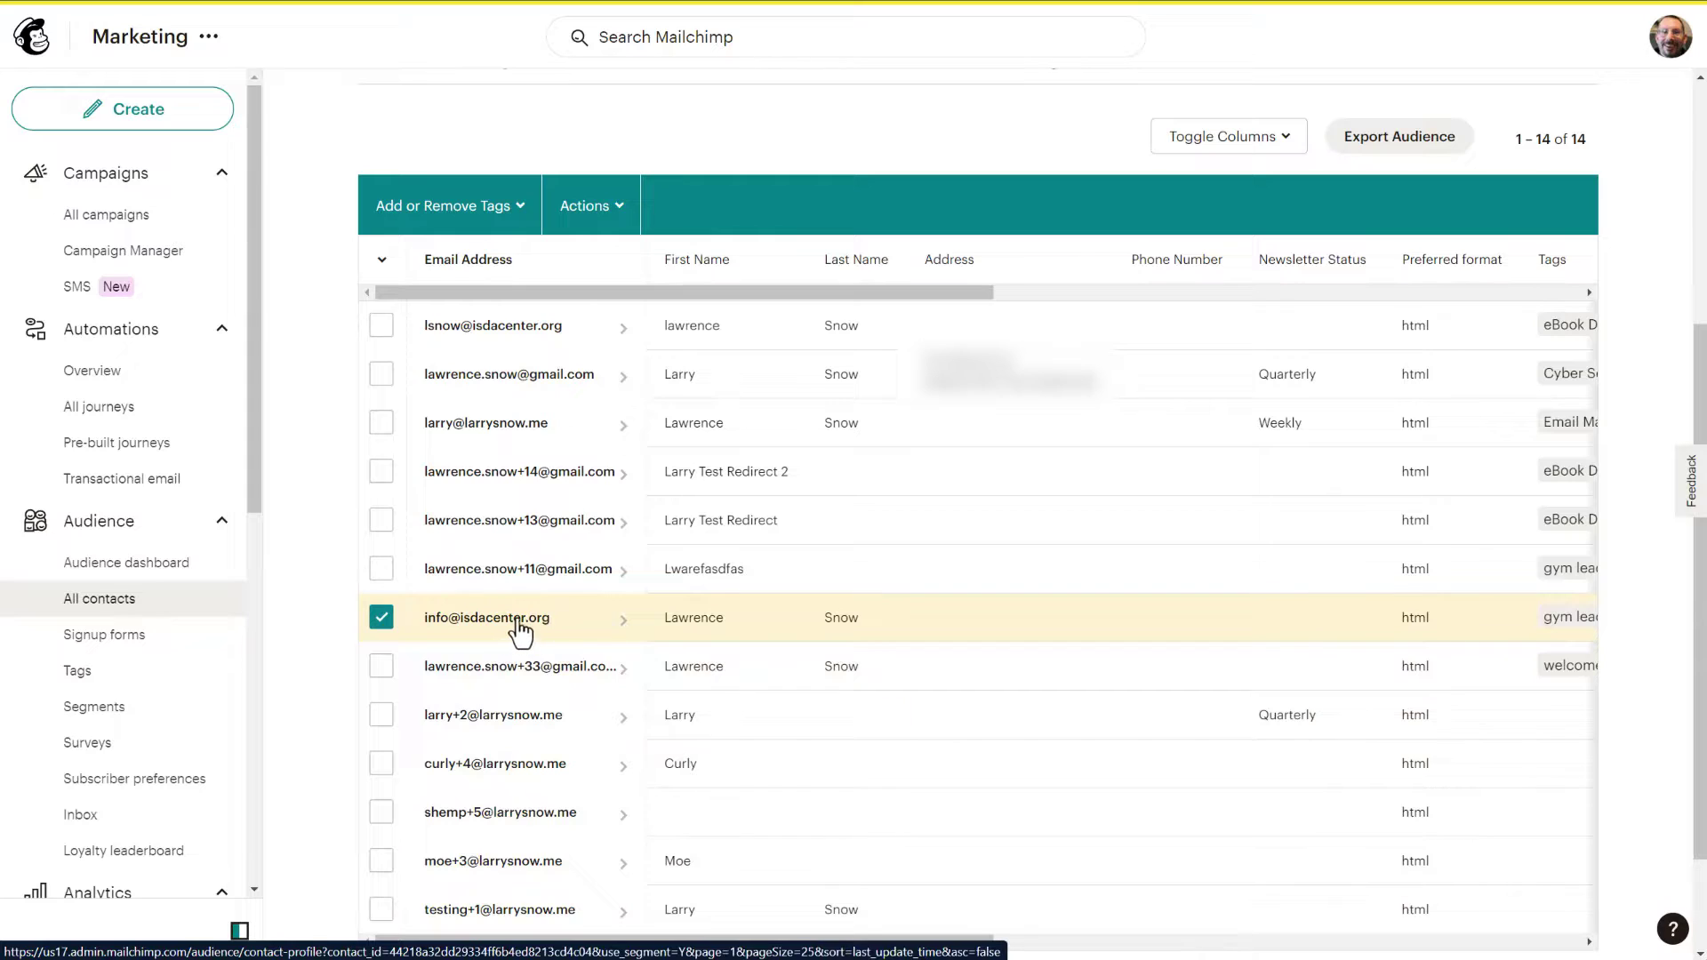
left_click(608, 244)
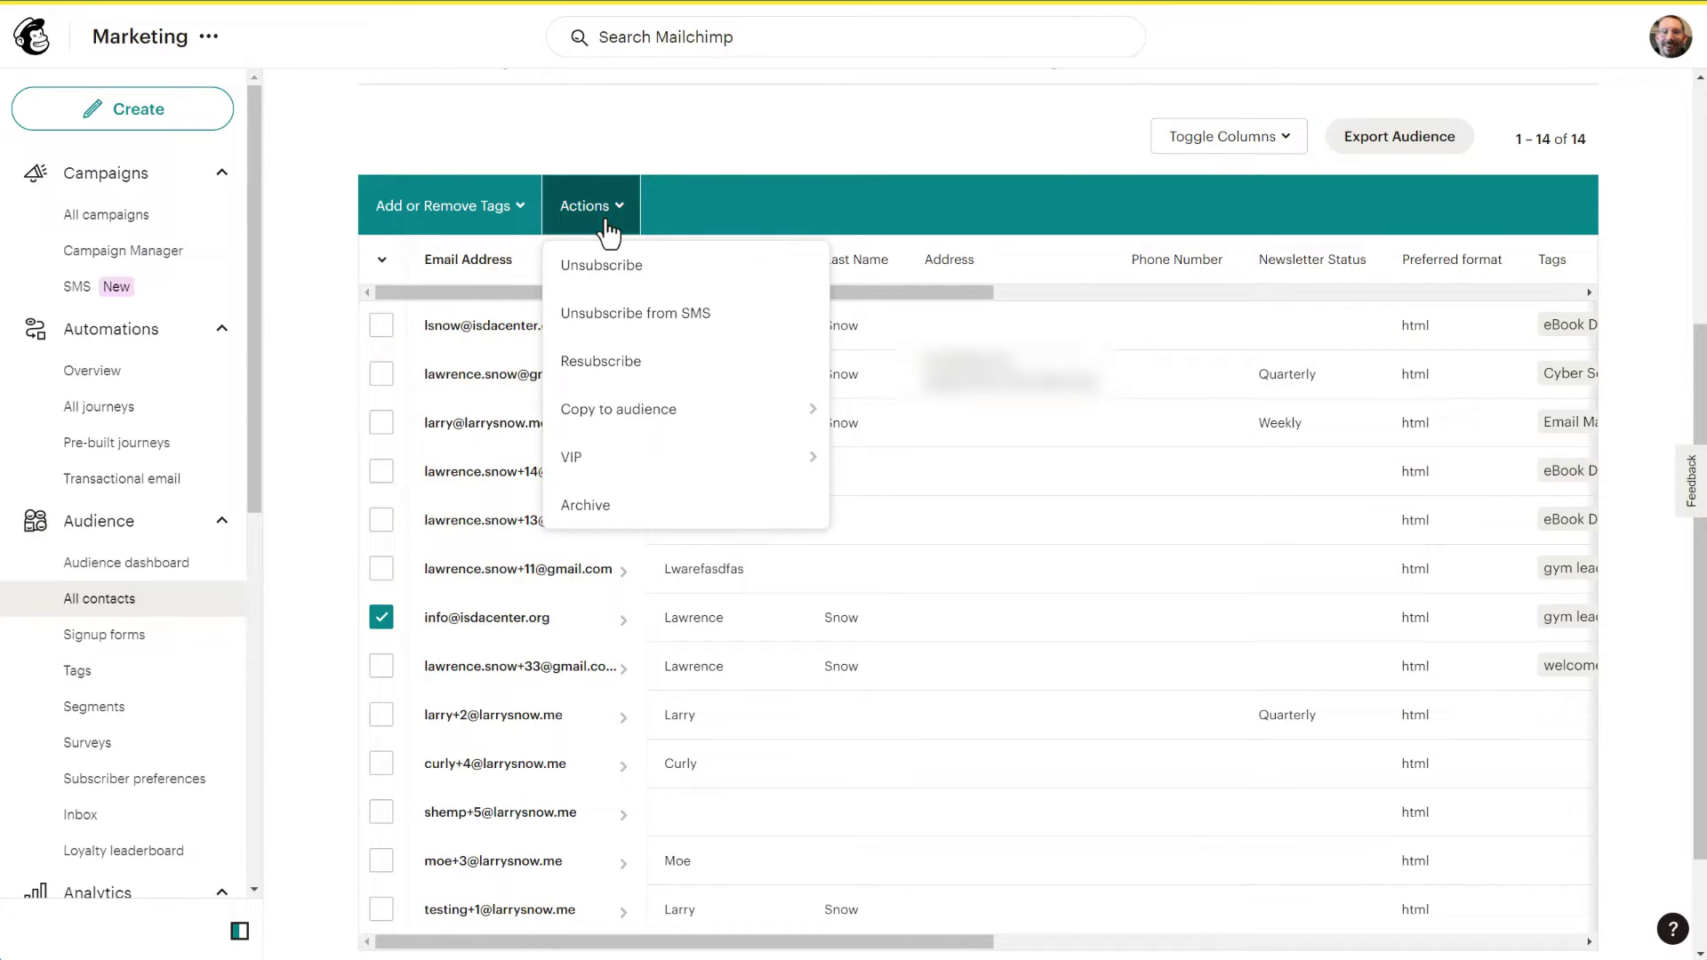
left_click(608, 265)
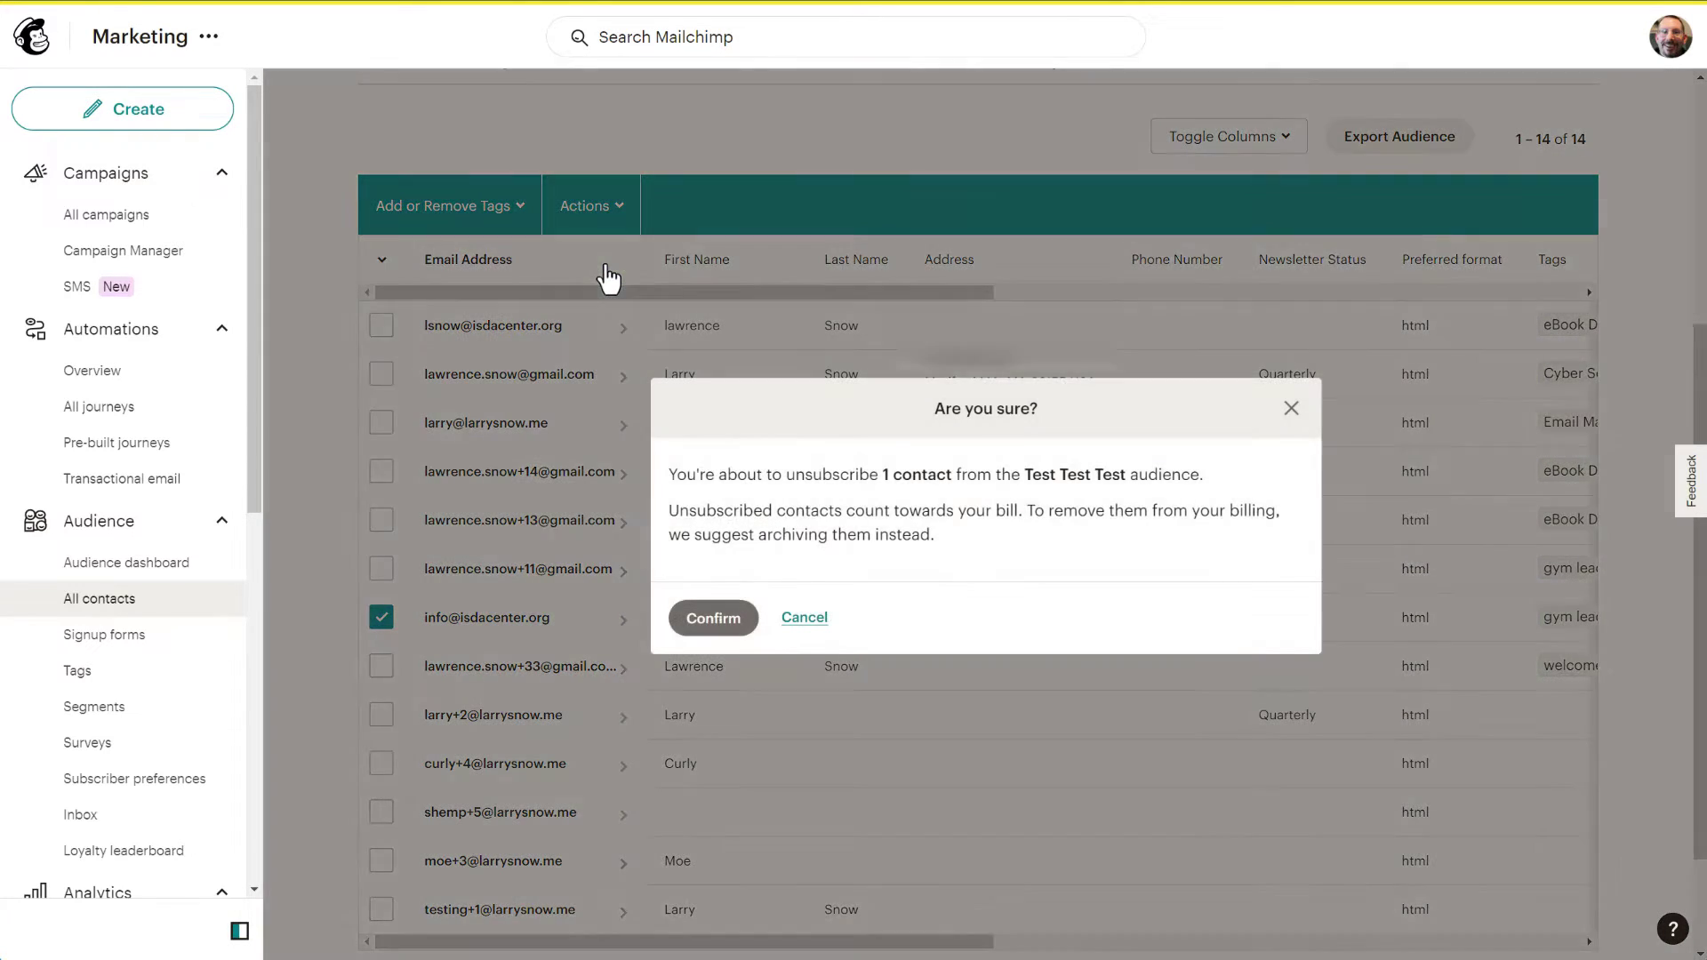
left_click(716, 621)
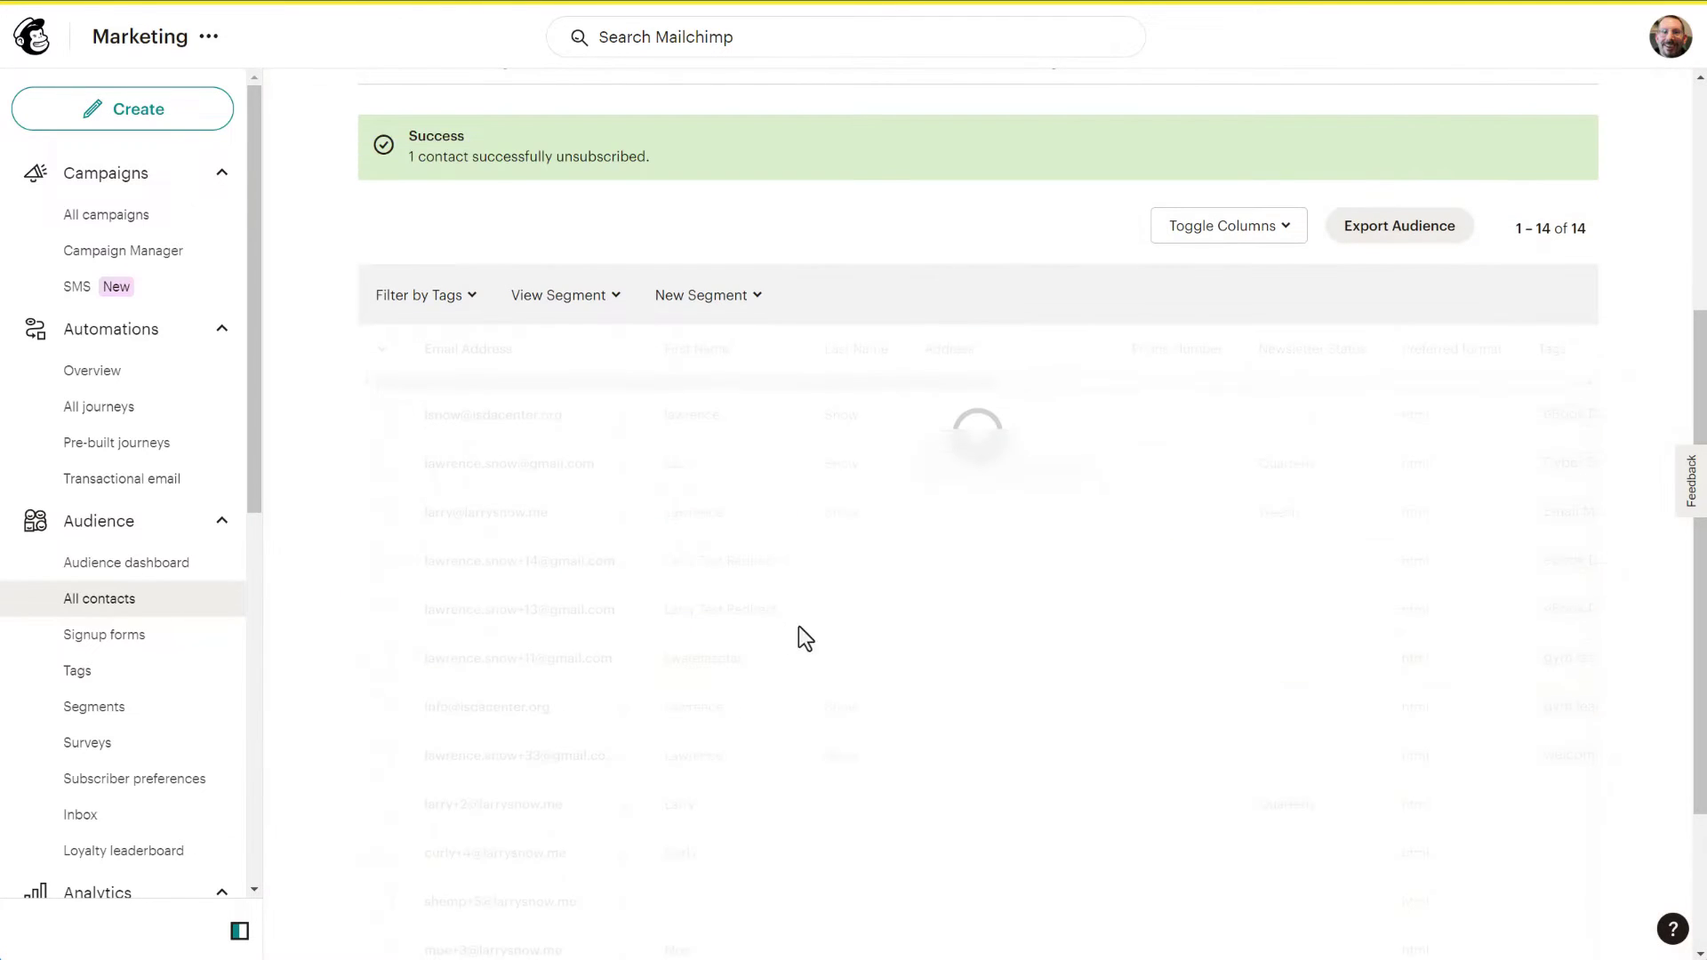
Step: Bulk-resubscribe the top Unsubscribed test contact and verify its status reads Subscribed
scroll(915, 323, "down", 2)
scroll(916, 324, "right", 5)
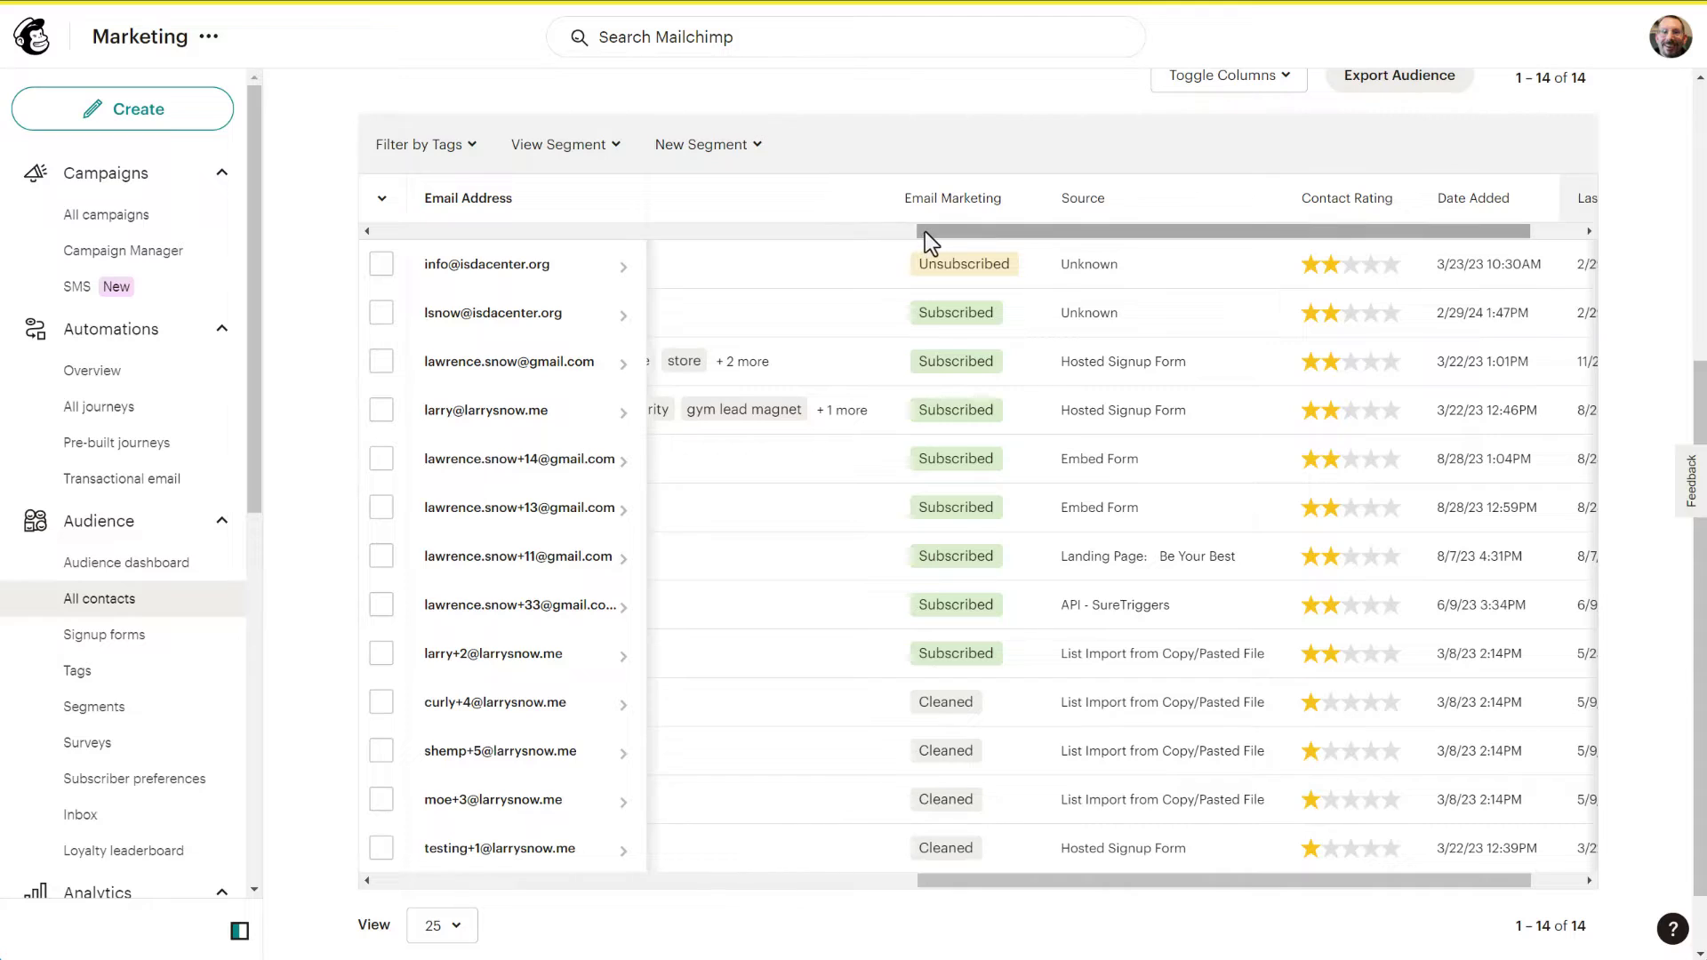
left_click_drag(925, 231, 893, 236)
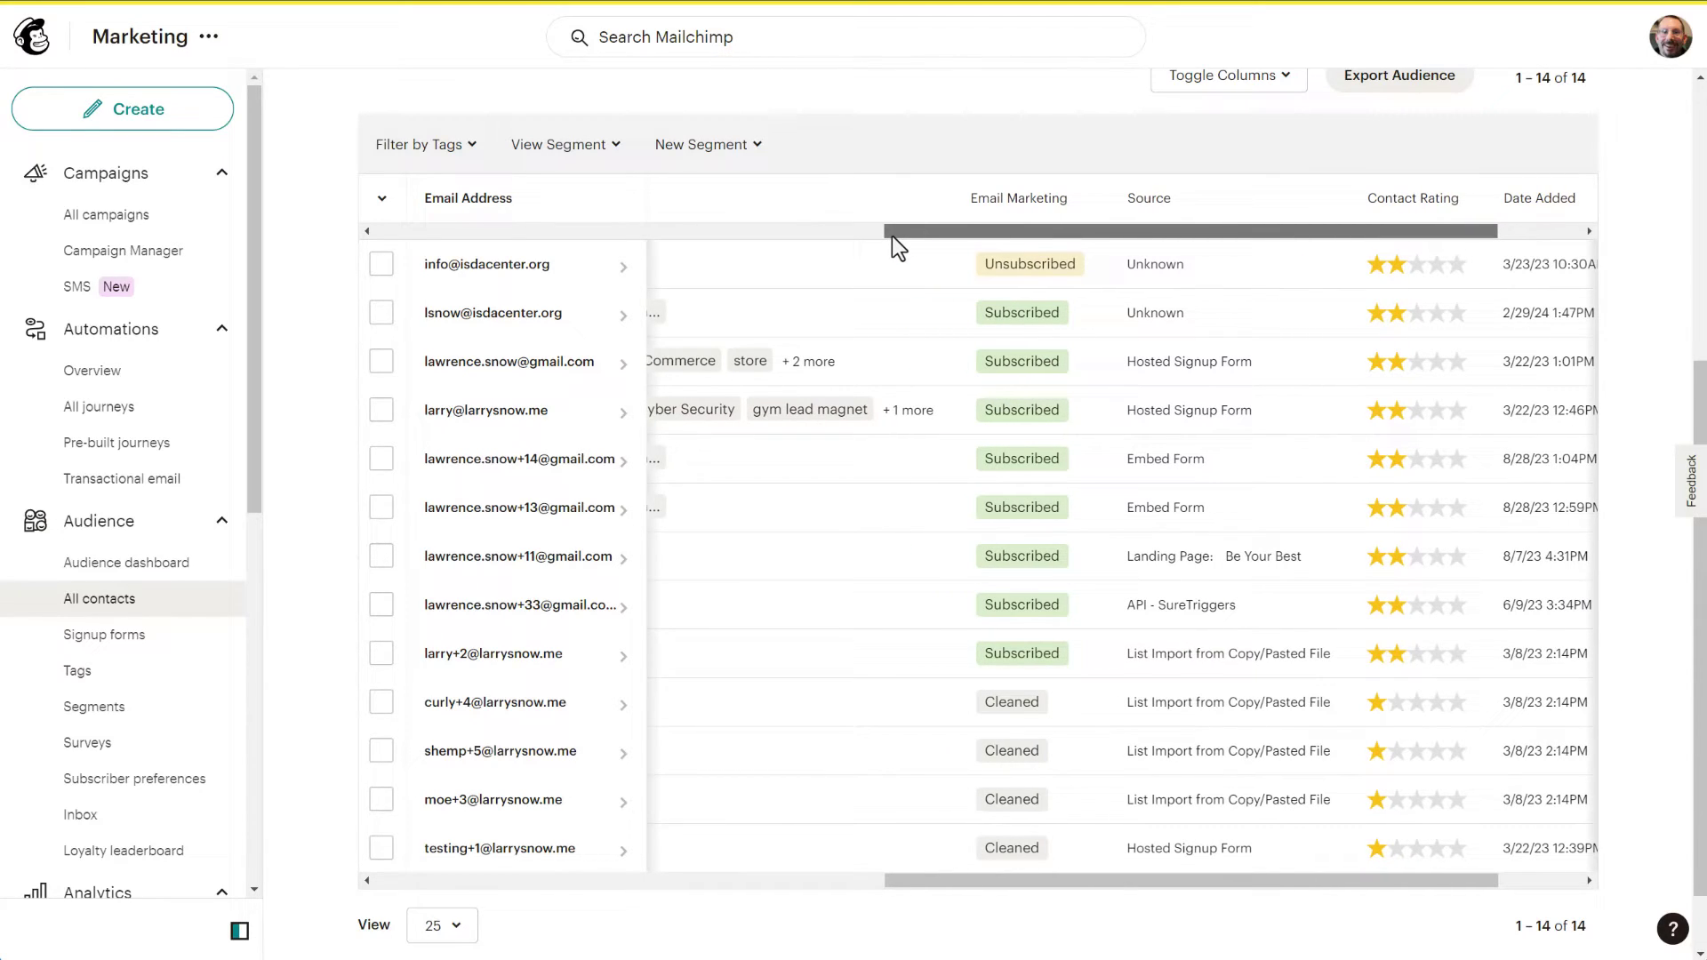
left_click(383, 265)
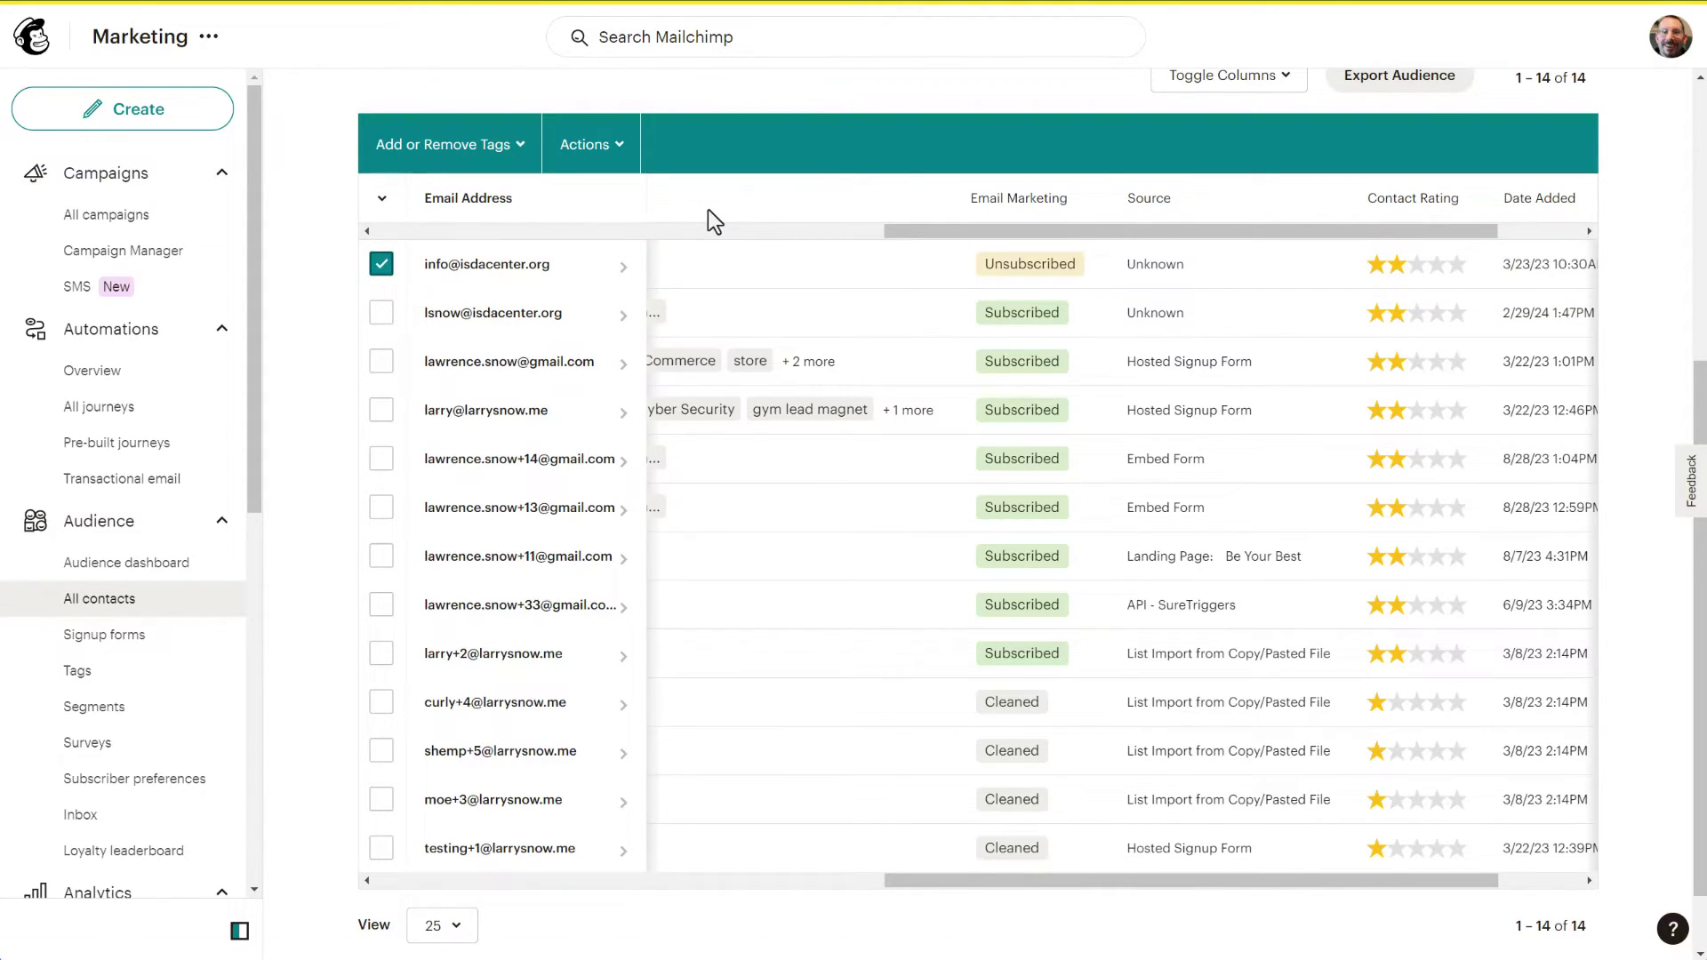
left_click(605, 160)
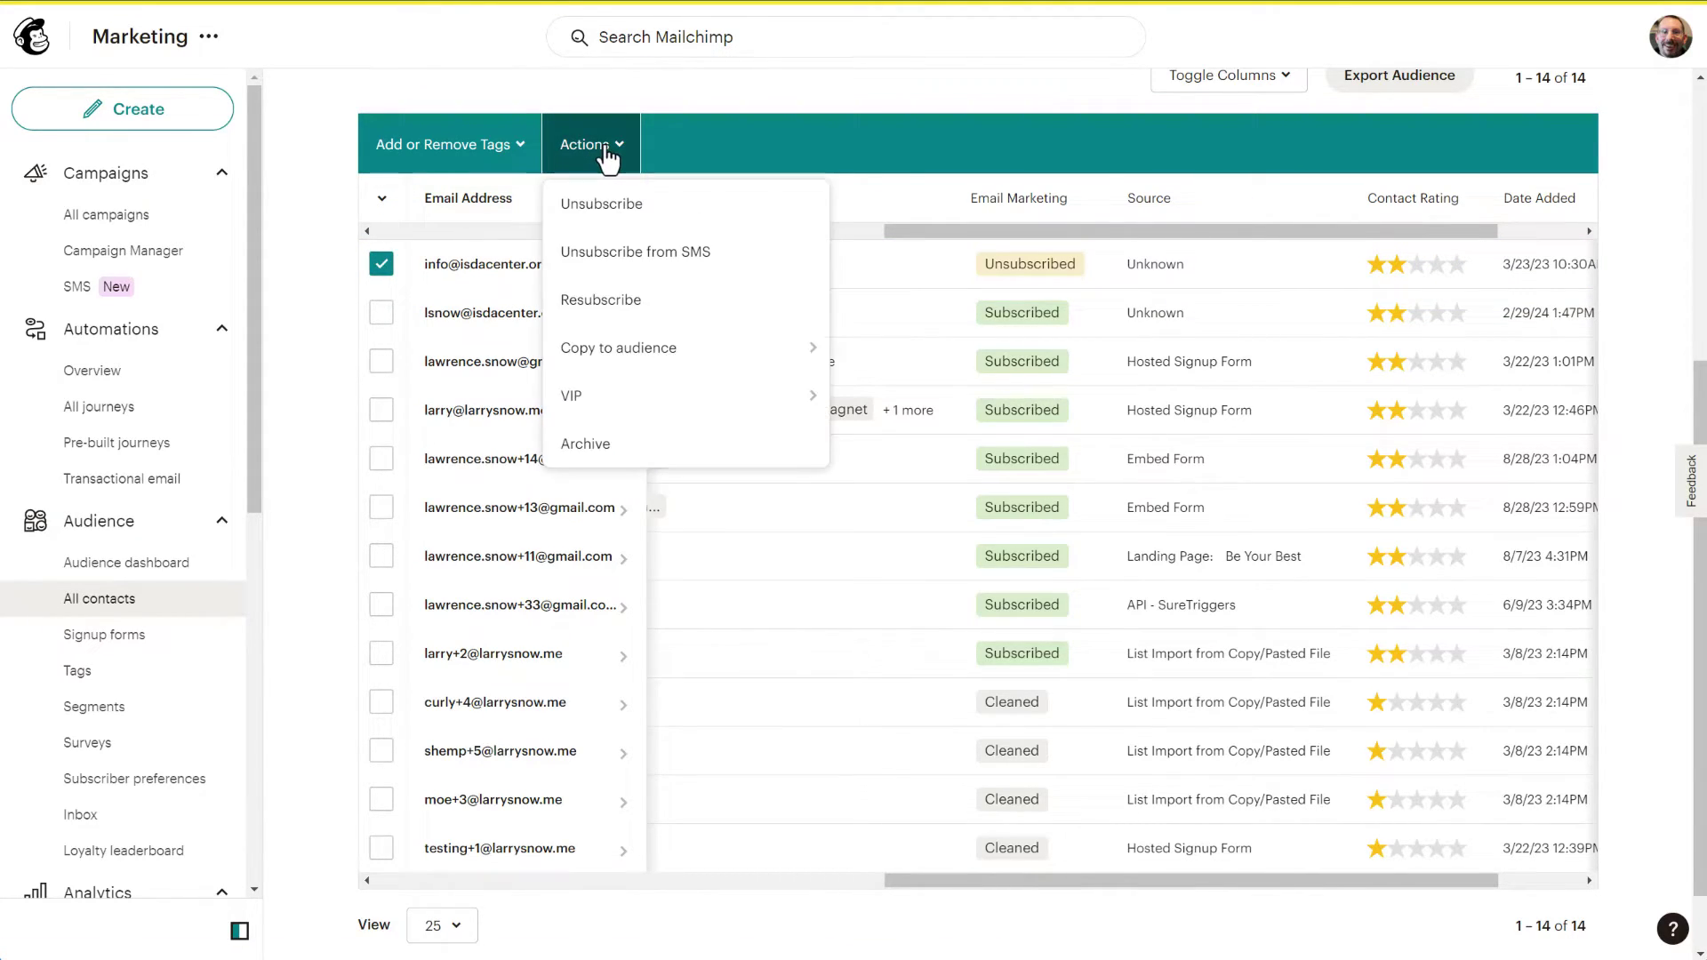
left_click(600, 300)
left_click(798, 587)
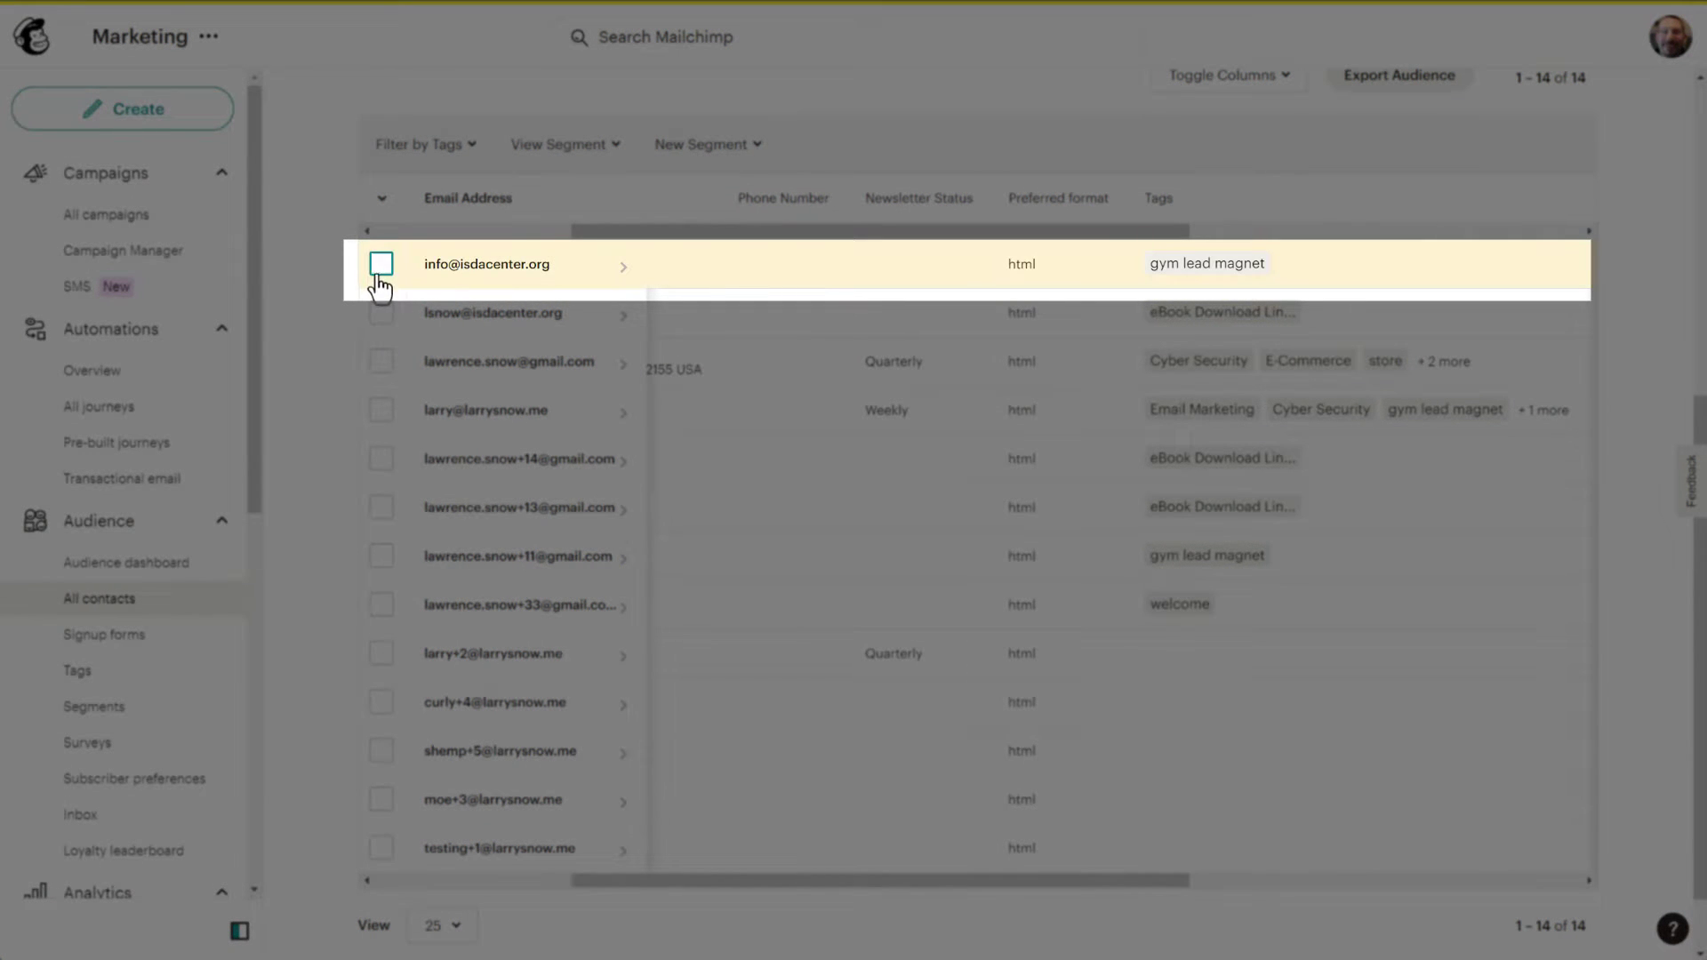
left_click(380, 266)
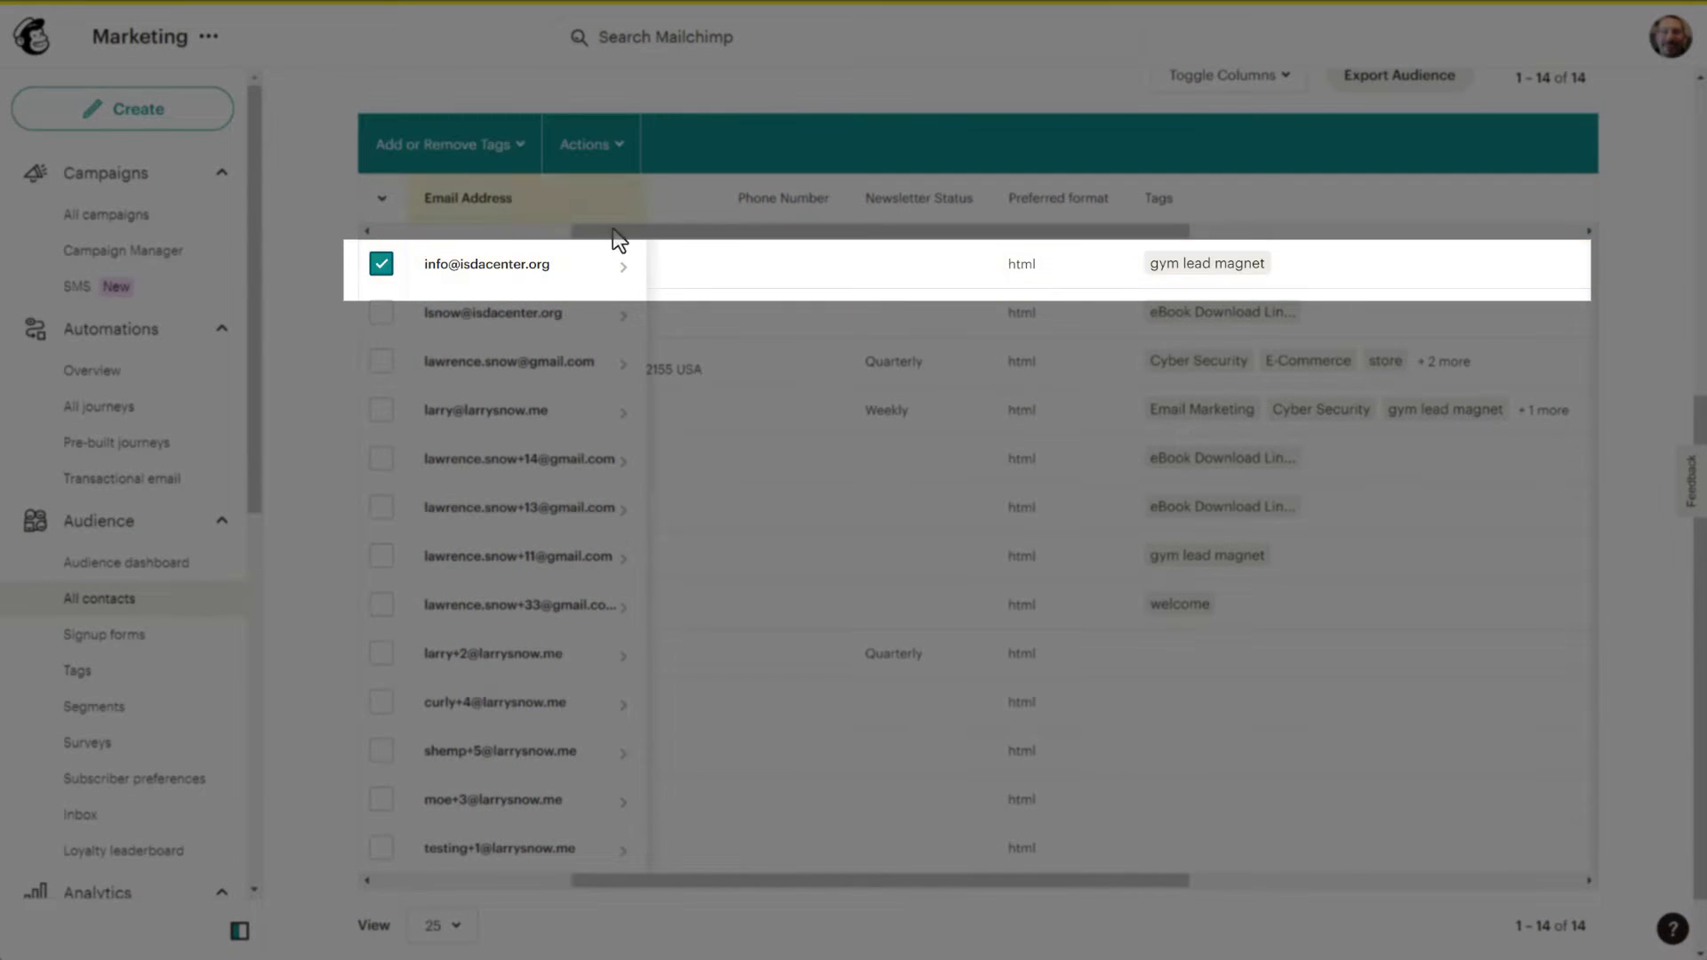
left_click_drag(621, 233, 998, 233)
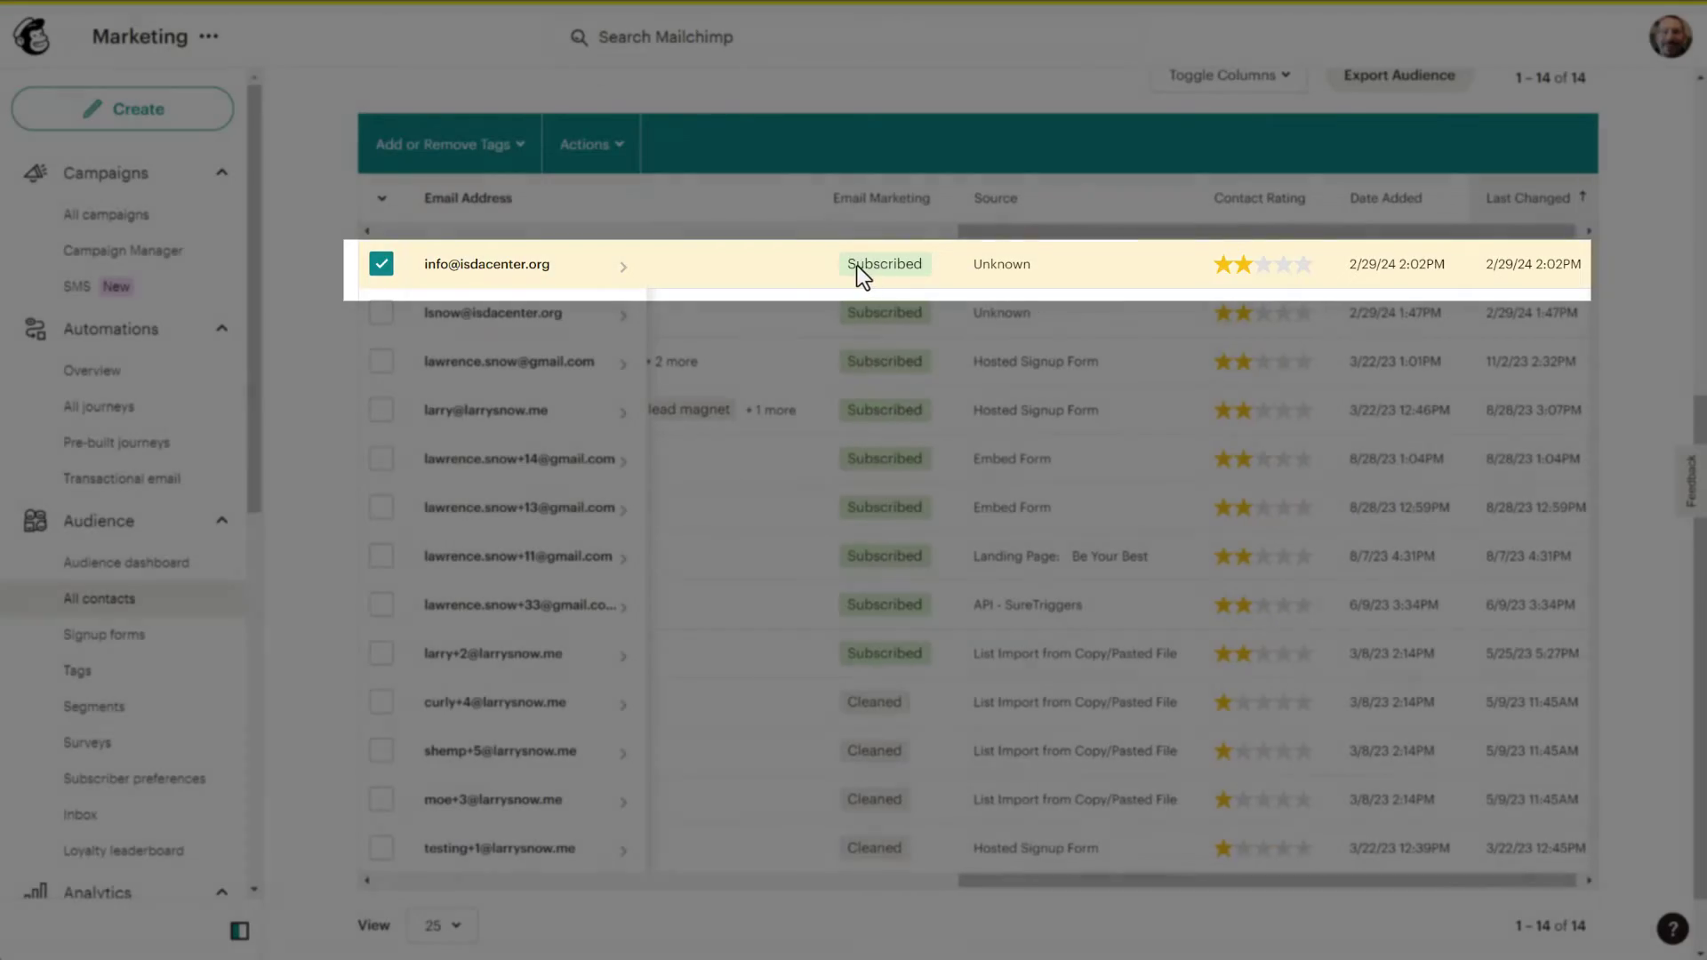